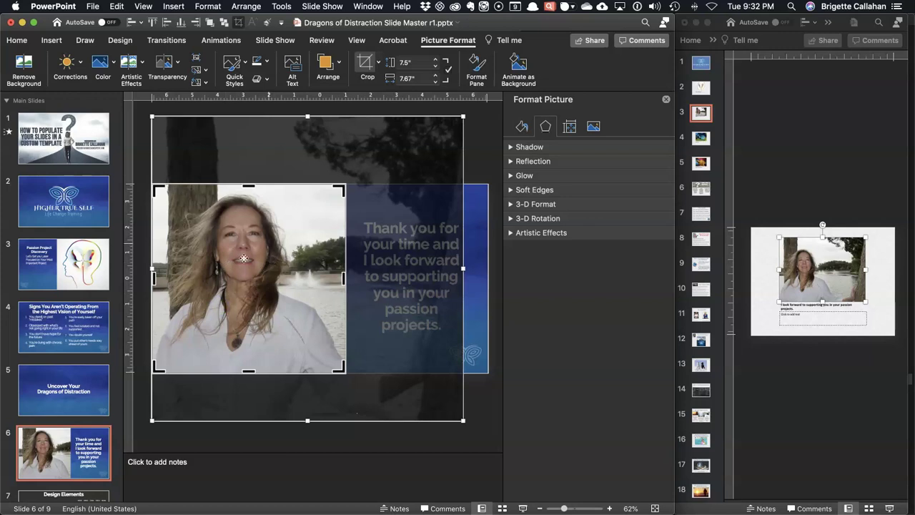
# Try cropping the portrait on slide 6 tighter from its upper-right corner, and undo the crop.
pyautogui.click(470, 144)
pyautogui.click(316, 213)
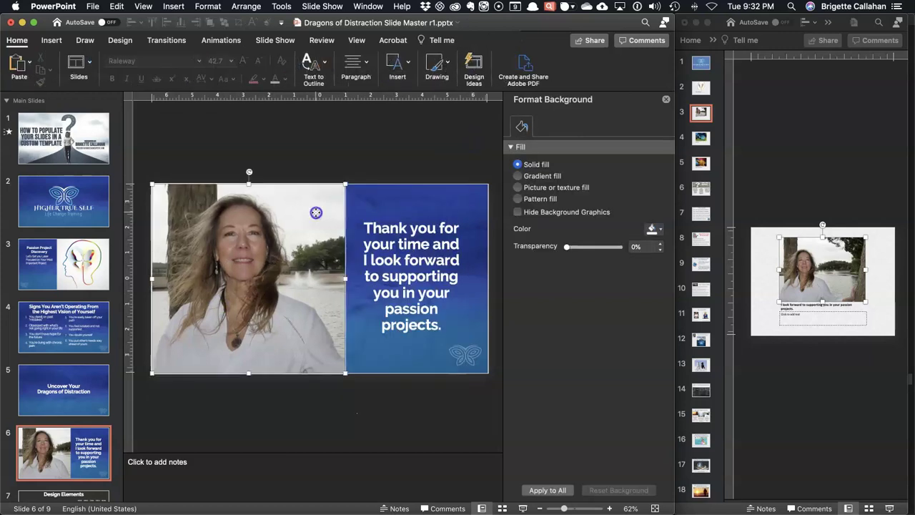
pyautogui.click(366, 65)
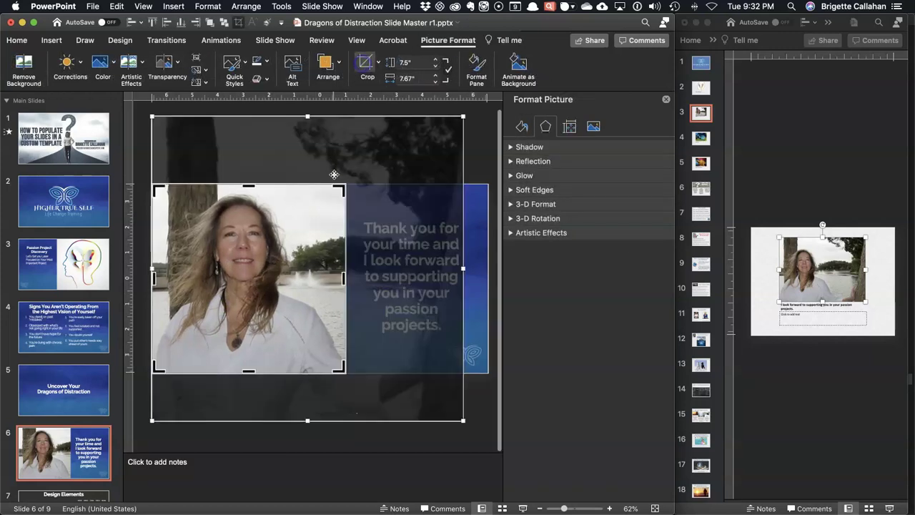
pyautogui.moveTo(336, 215); pyautogui.dragTo(315, 223)
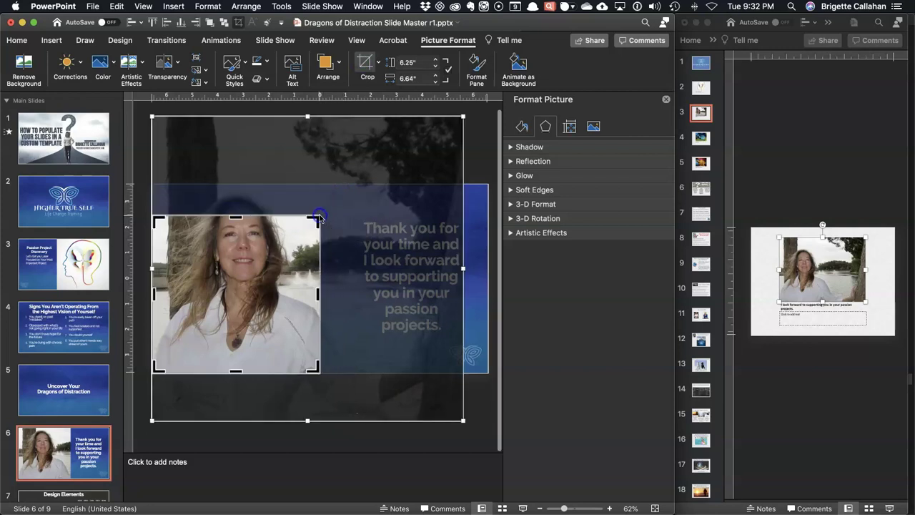
pyautogui.press('cmd+z')
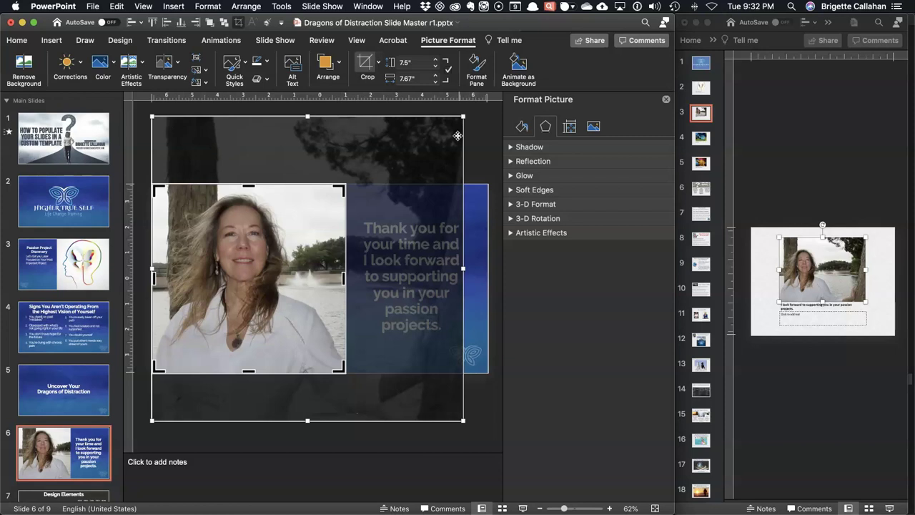
pyautogui.click(475, 144)
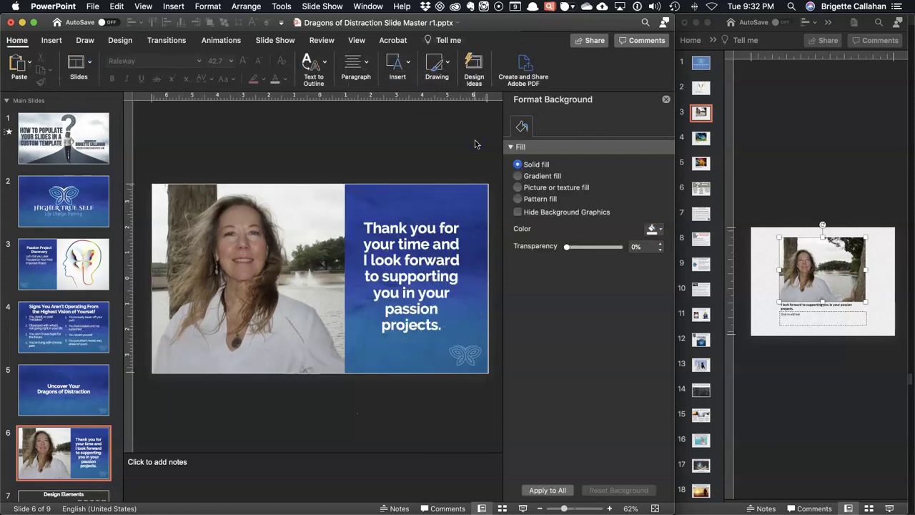
# Insert a new slide between slide 6 and the Design Elements slide using the "Image with text on top" layout.
pyautogui.scroll(-3, 59, 413)
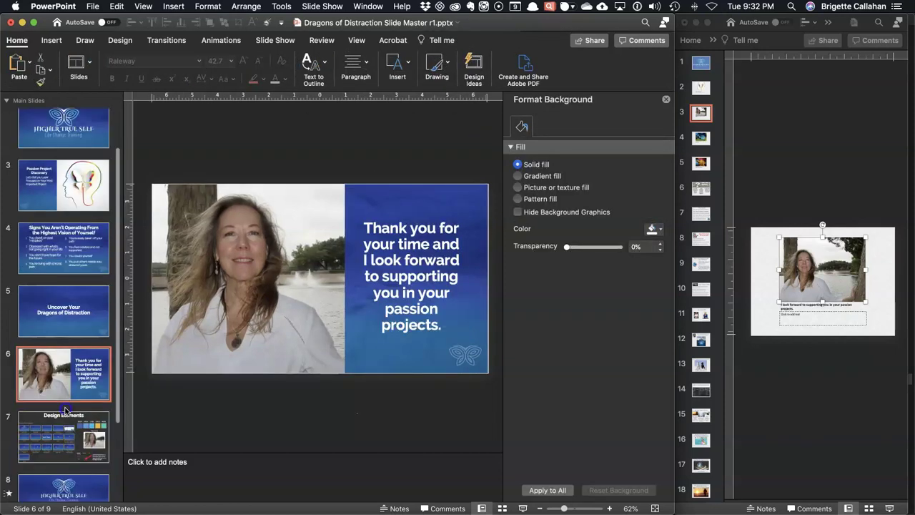
pyautogui.click(65, 406)
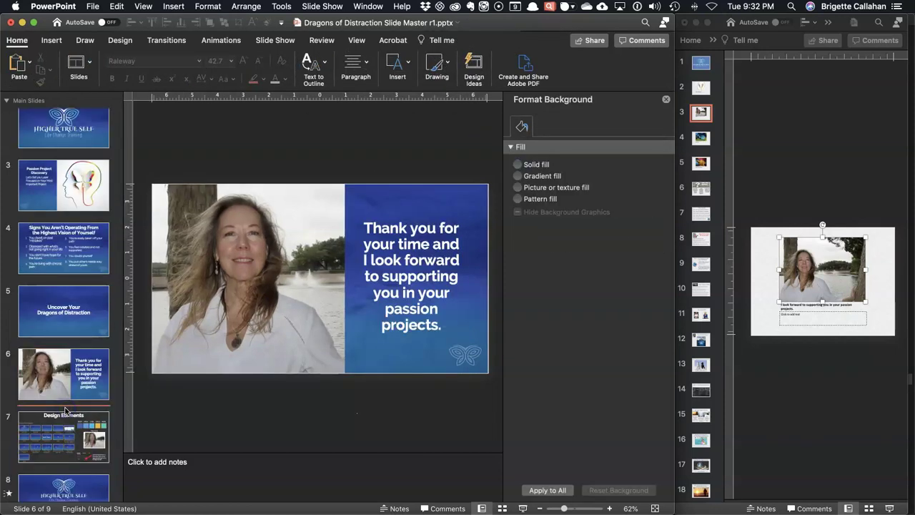
pyautogui.click(92, 64)
pyautogui.click(65, 99)
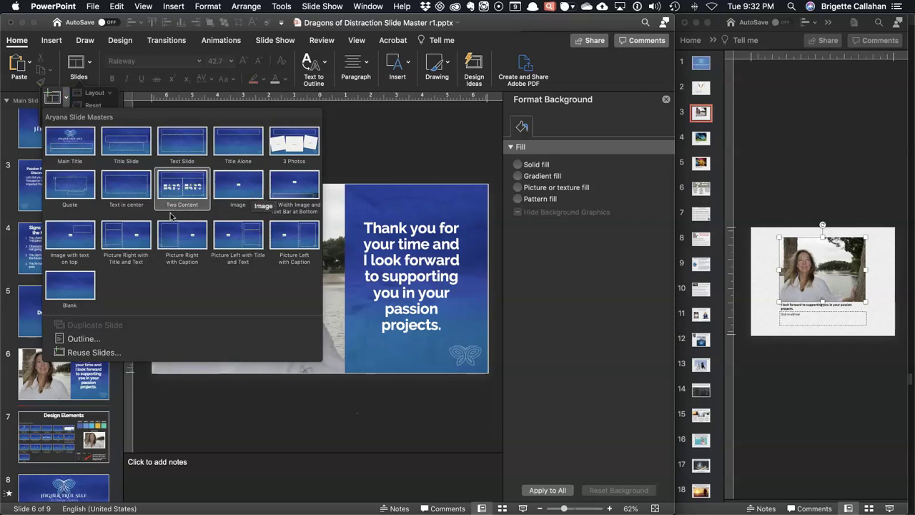
pyautogui.click(77, 248)
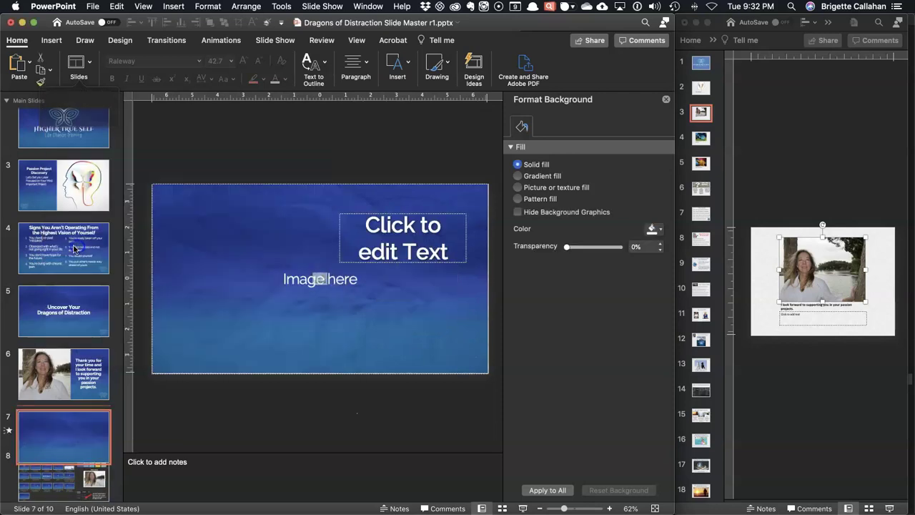
# Copy the golden dragon picture from slide 5 of the source presentation onto the new slide 7 and send it to the back.
pyautogui.click(765, 180)
pyautogui.click(701, 138)
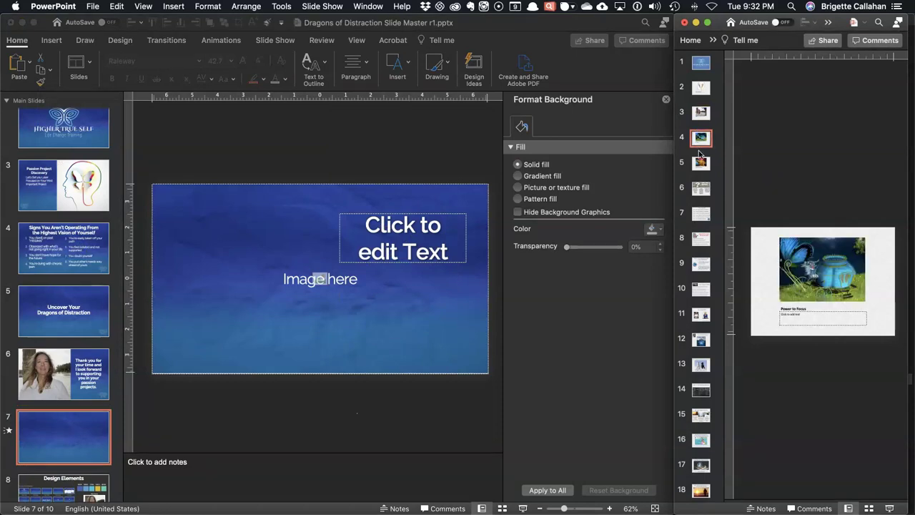
pyautogui.click(701, 163)
pyautogui.click(788, 258)
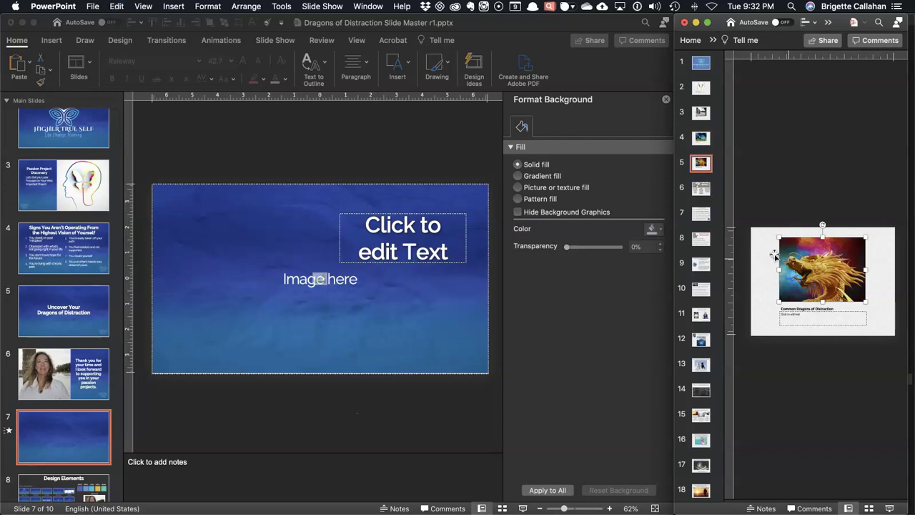
pyautogui.click(205, 249)
pyautogui.click(205, 247)
pyautogui.press('super+v')
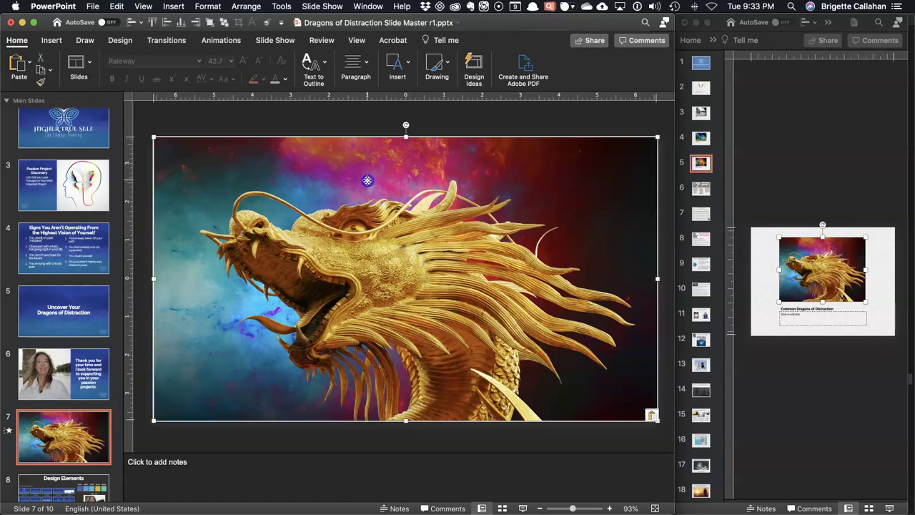
pyautogui.click(252, 7)
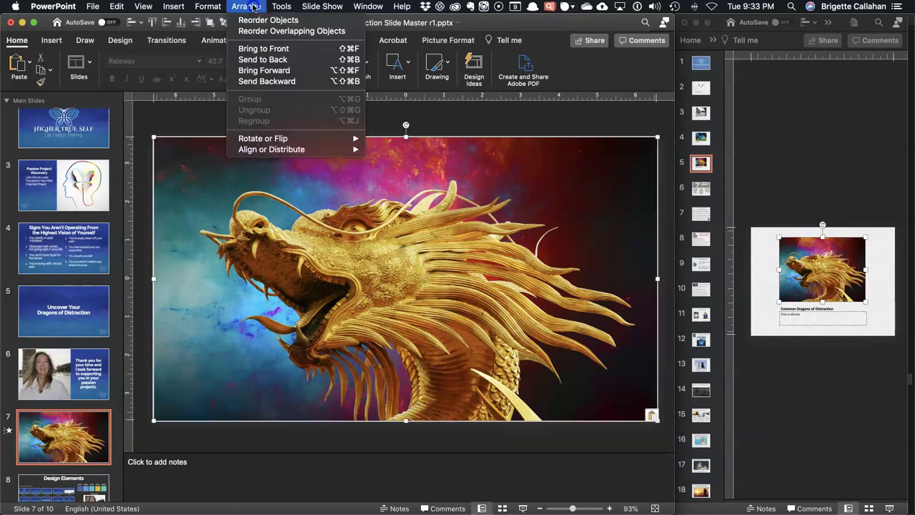
pyautogui.click(277, 63)
# Copy the title "Common Dragons of Distraction" from the source slide into the text placeholder on slide 7.
pyautogui.click(819, 196)
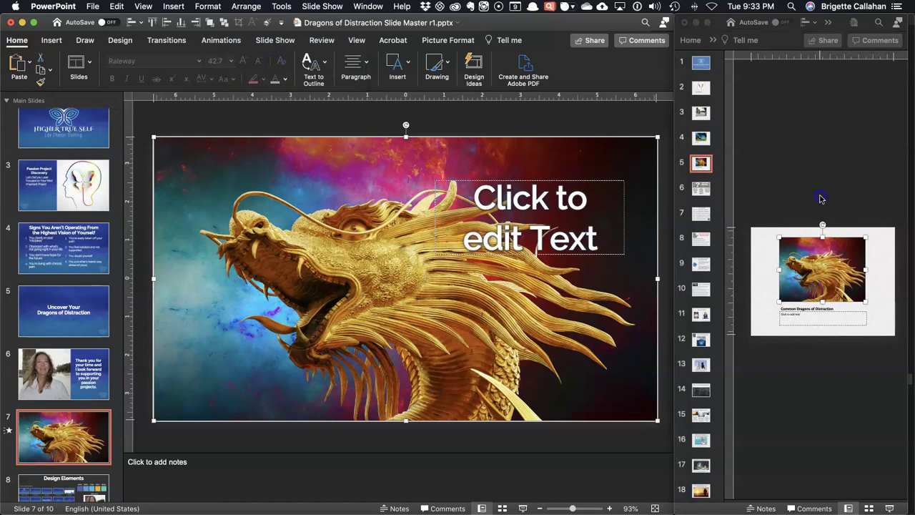
pyautogui.click(787, 310)
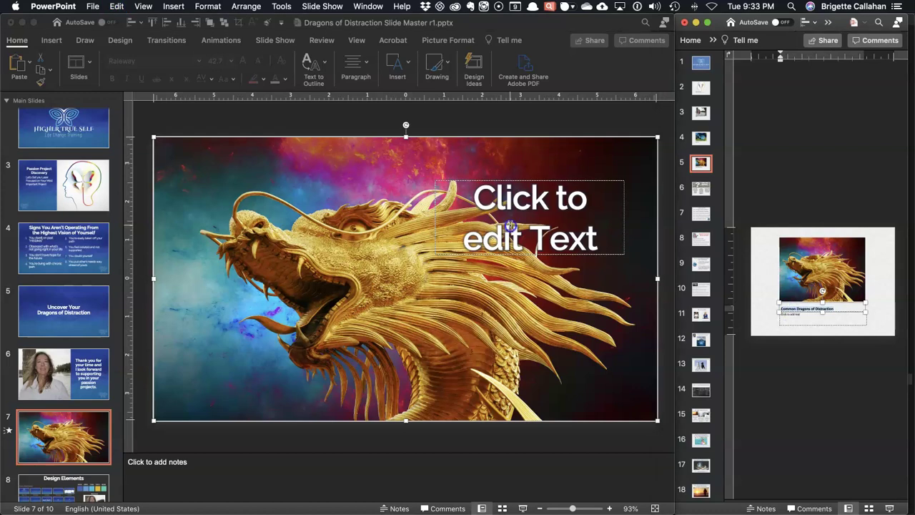
pyautogui.click(509, 217)
pyautogui.click(508, 216)
pyautogui.write('Common Dragons of Distraction')
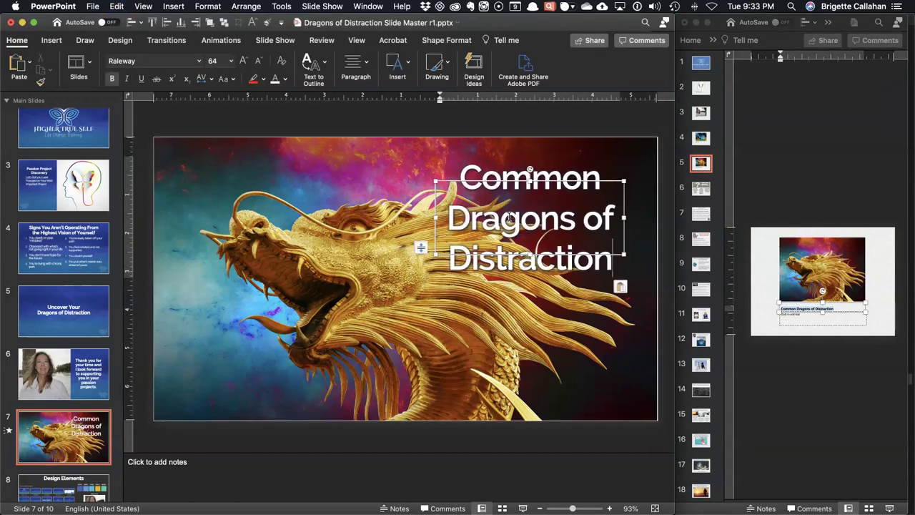
# Reduce the slide 7 title text to 40 pt and move its text box closer to the slide's upper-right corner.
pyautogui.press('super+a')
pyautogui.click(258, 62)
pyautogui.click(258, 61)
pyautogui.click(258, 62)
pyautogui.click(258, 61)
pyautogui.click(259, 62)
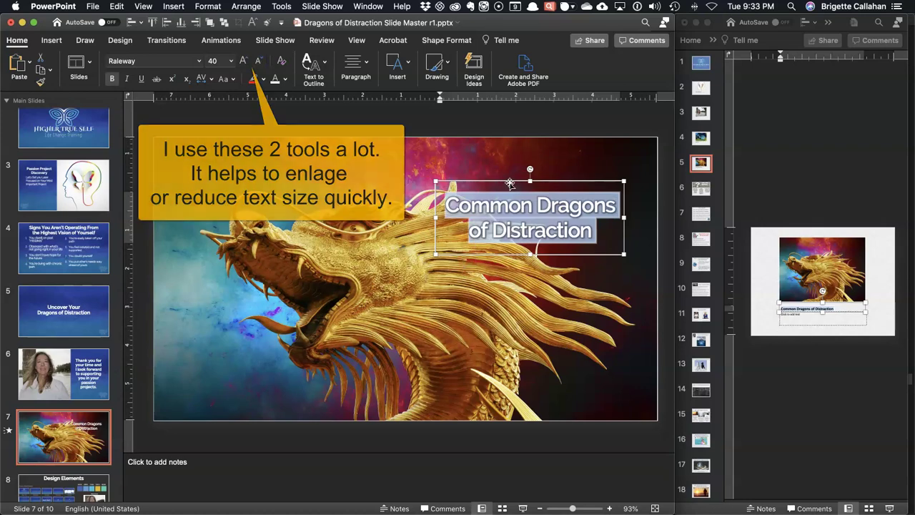
pyautogui.moveTo(509, 181); pyautogui.dragTo(532, 151)
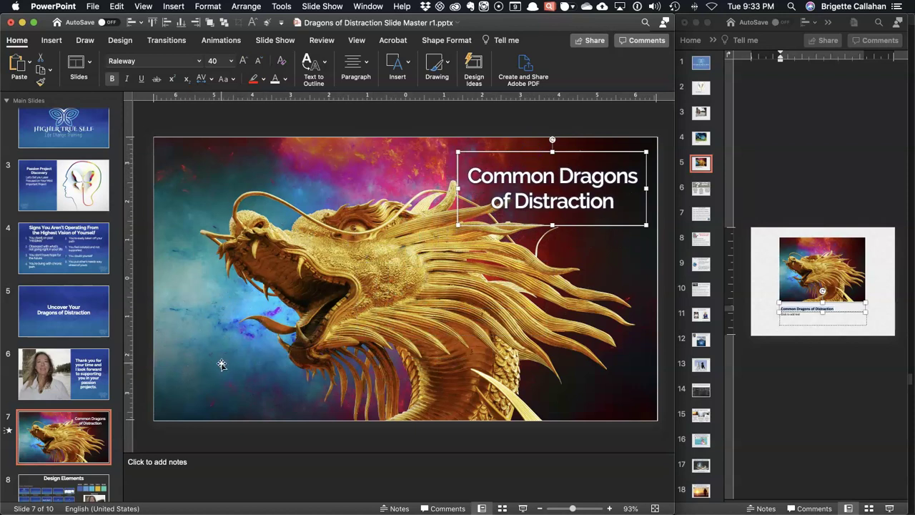
pyautogui.click(438, 129)
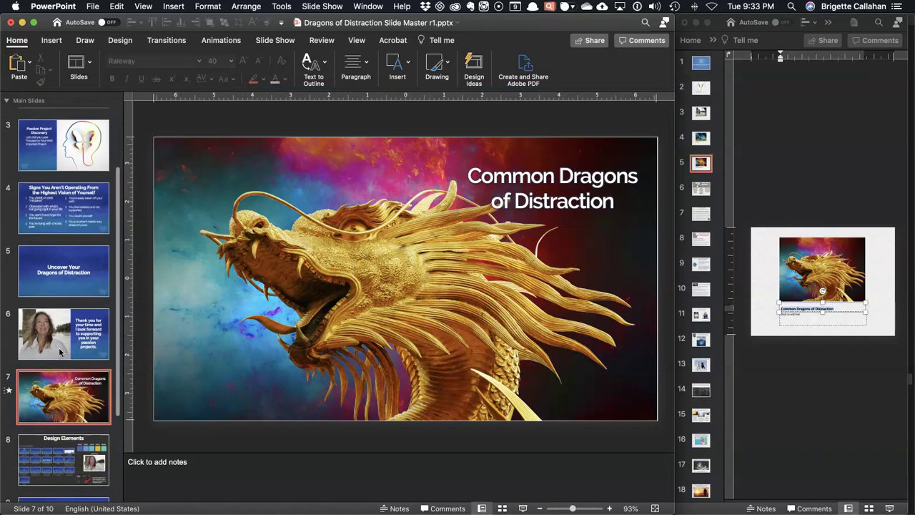
# Add a slide after slide 7 with the full-width image and bottom text bar layout, deleting the surplus "Image with text on top" slide.
pyautogui.scroll(-4, 61, 353)
pyautogui.click(64, 327)
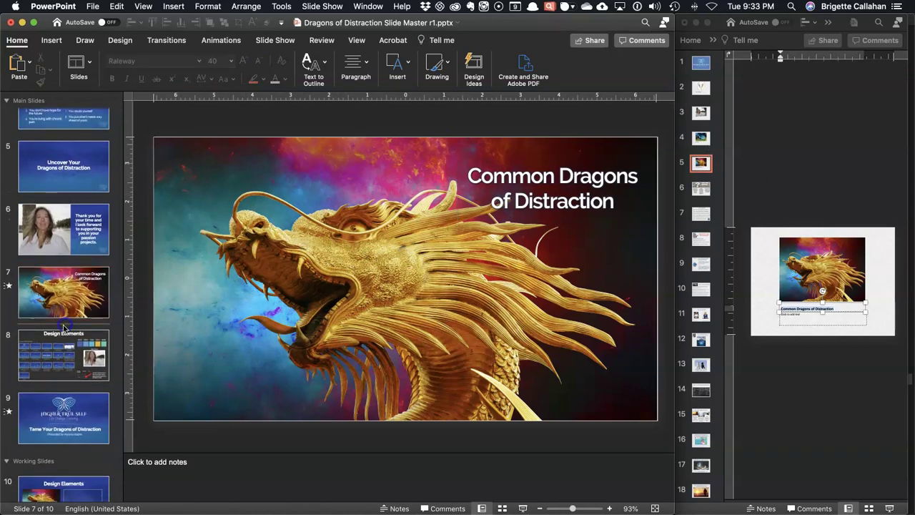
pyautogui.click(80, 64)
pyautogui.click(64, 100)
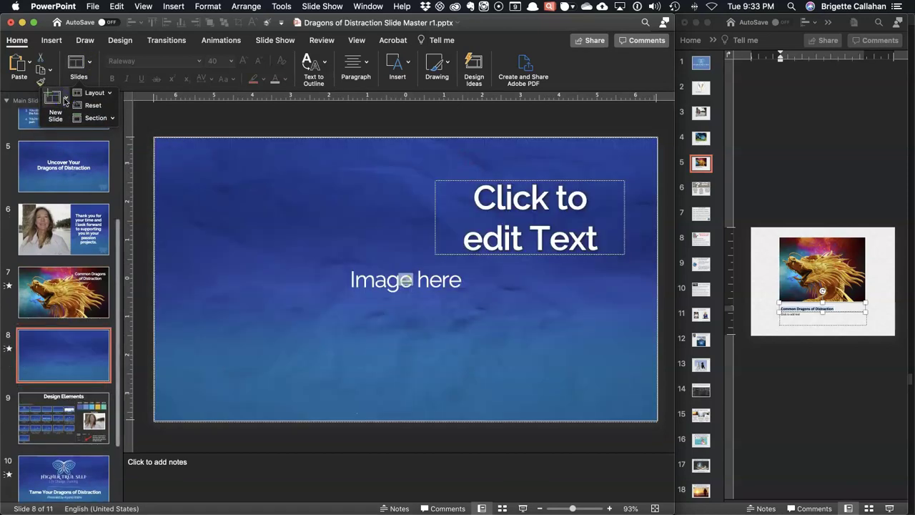
pyautogui.click(67, 98)
pyautogui.click(292, 185)
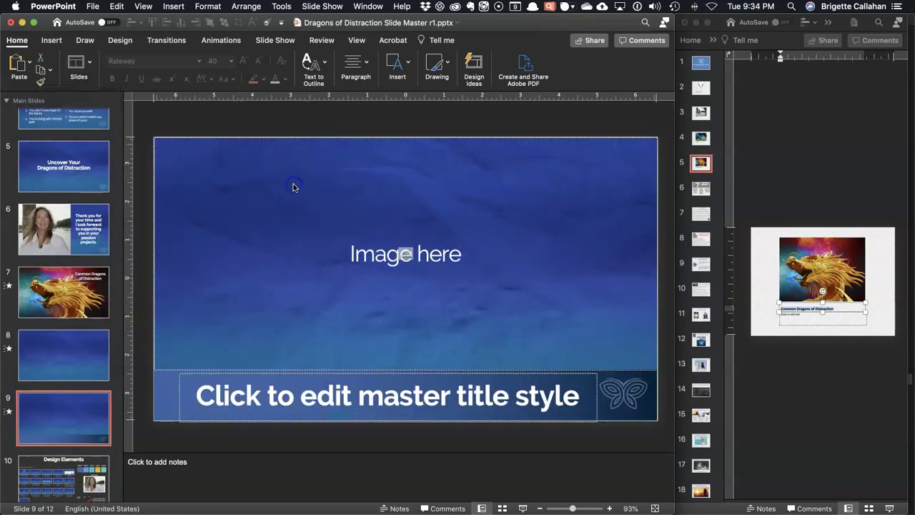
pyautogui.click(79, 367)
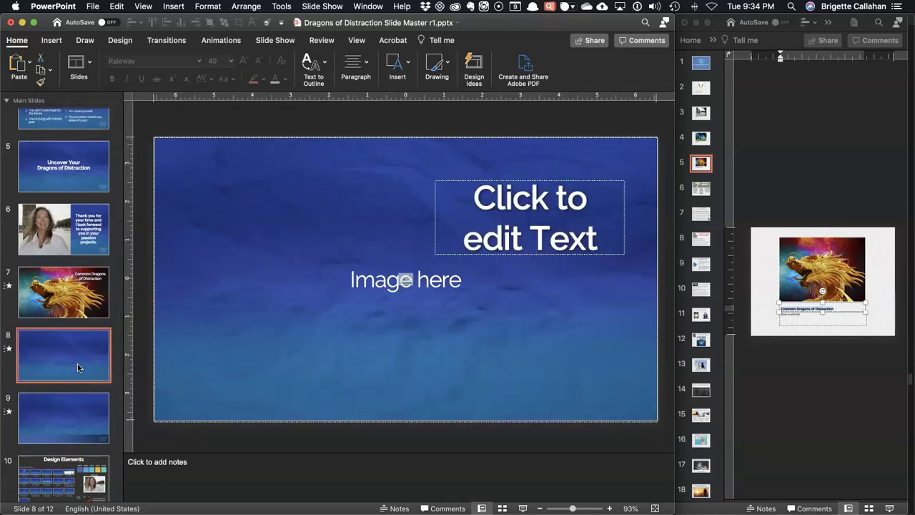
pyautogui.press('Delete')
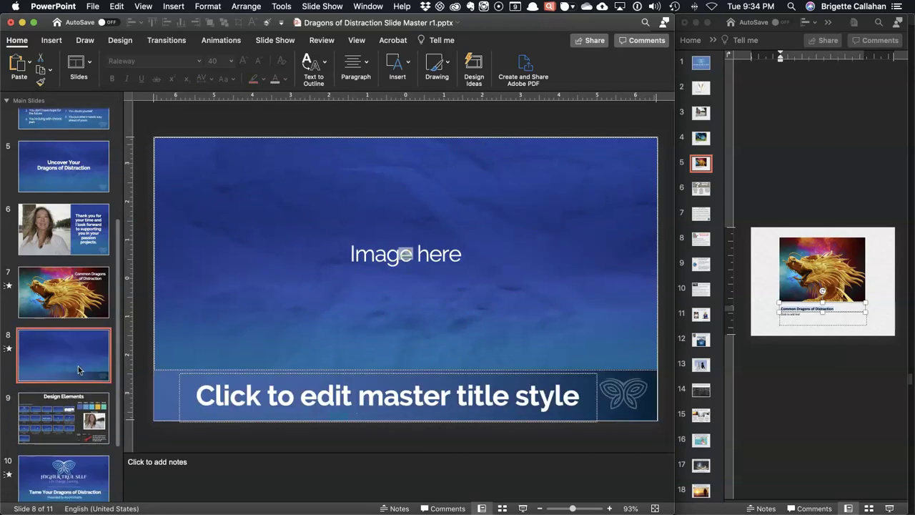
# Copy the title "Power to Focus" from slide 4 of the source presentation into the bottom title bar of slide 8.
pyautogui.click(700, 143)
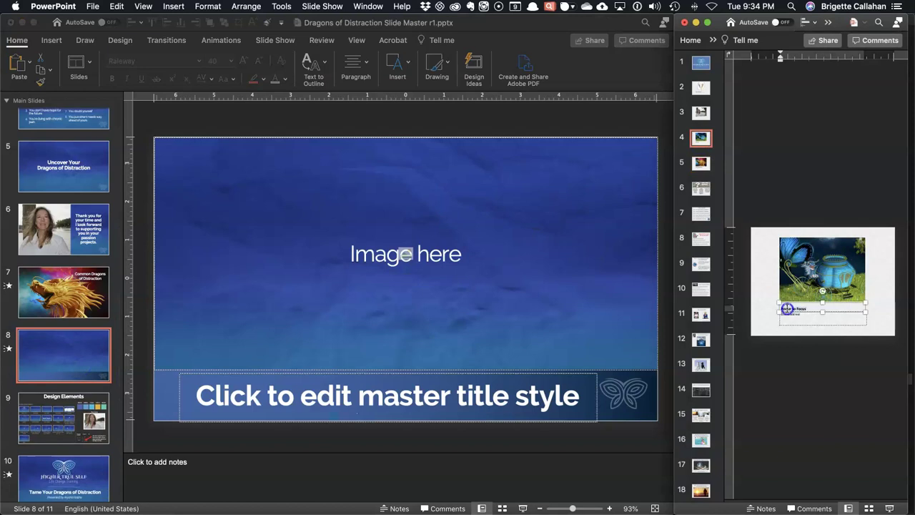
pyautogui.click(411, 395)
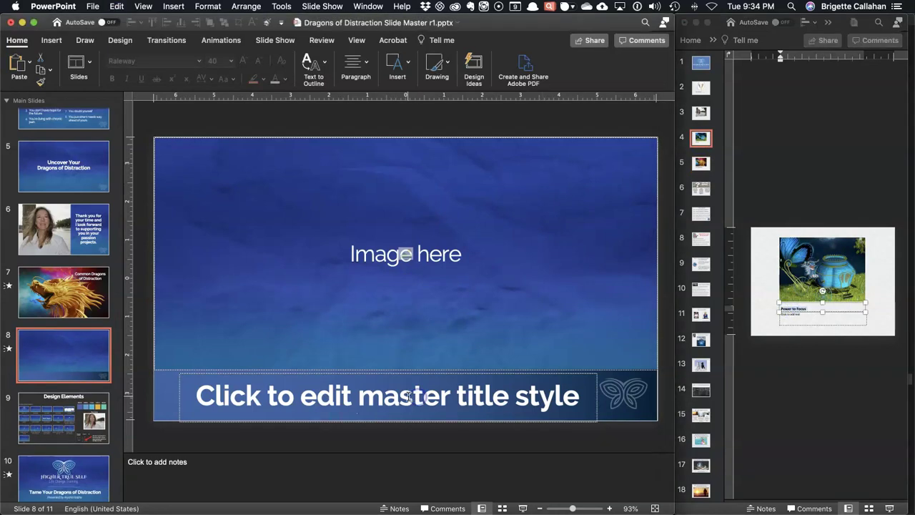
pyautogui.click(410, 396)
pyautogui.write('Power to Focus')
# Copy the butterfly carriage picture from source slide 4 into the image placeholder on slide 8.
pyautogui.click(812, 249)
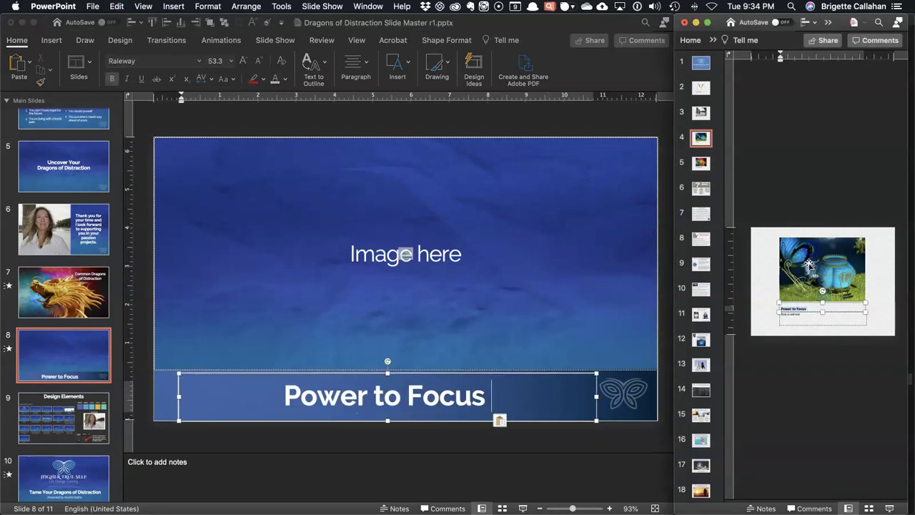
pyautogui.click(812, 265)
pyautogui.click(197, 325)
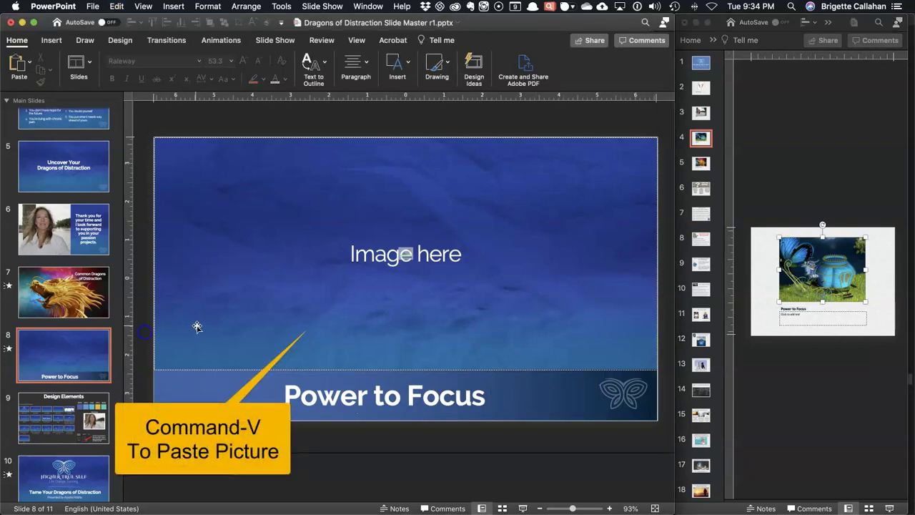
pyautogui.press('super+v')
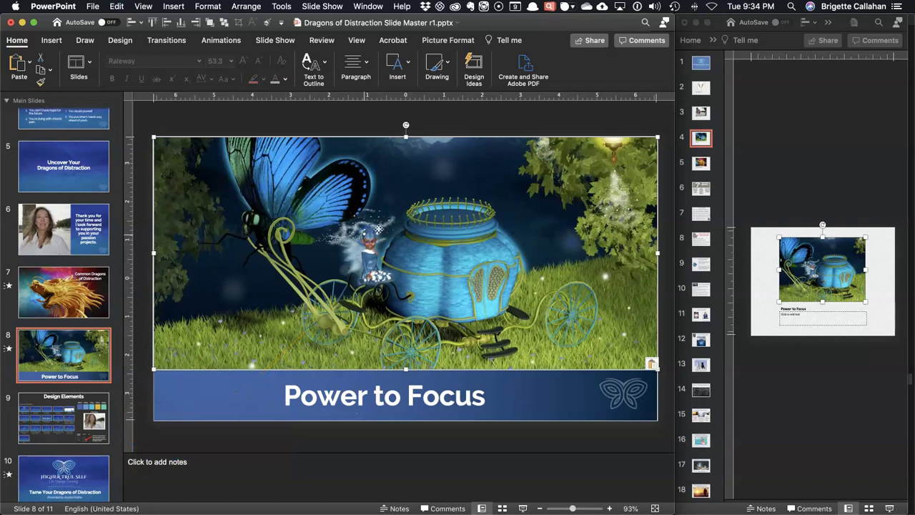
# Enlarge and reposition the carriage picture inside its crop frame on slide 8, and close the formatting pane.
pyautogui.doubleClick(365, 236)
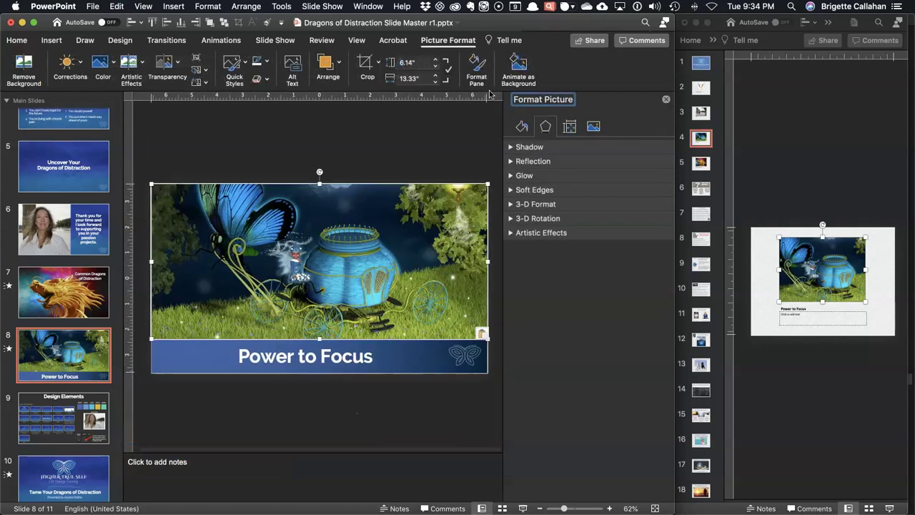
pyautogui.click(366, 66)
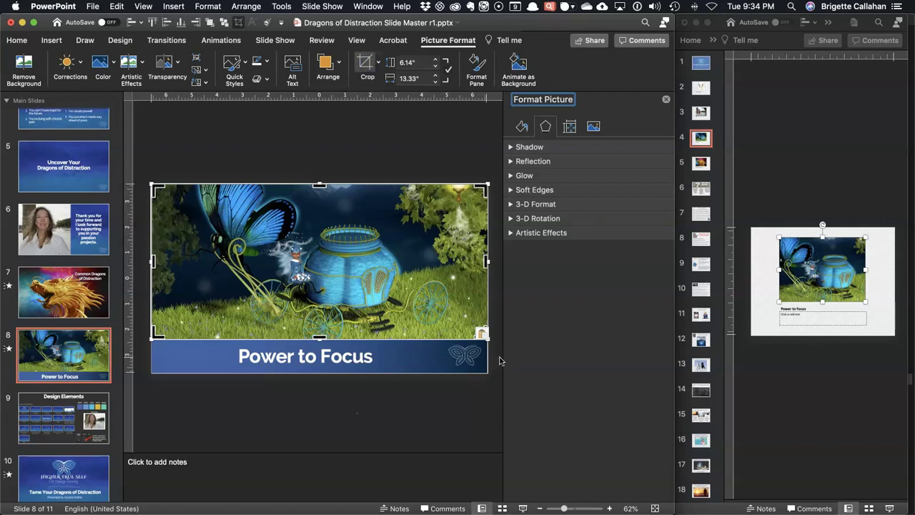
pyautogui.moveTo(484, 339); pyautogui.dragTo(509, 358)
pyautogui.moveTo(386, 294); pyautogui.dragTo(375, 297)
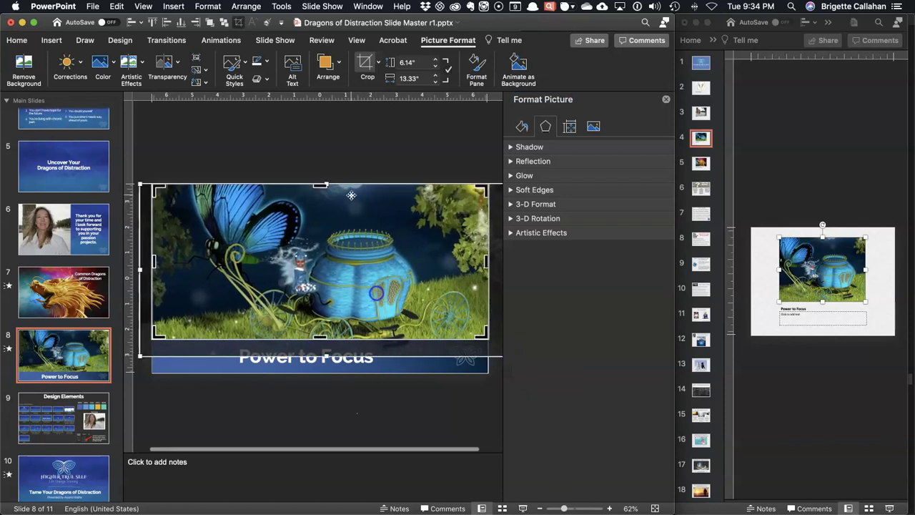
pyautogui.click(344, 166)
pyautogui.click(665, 100)
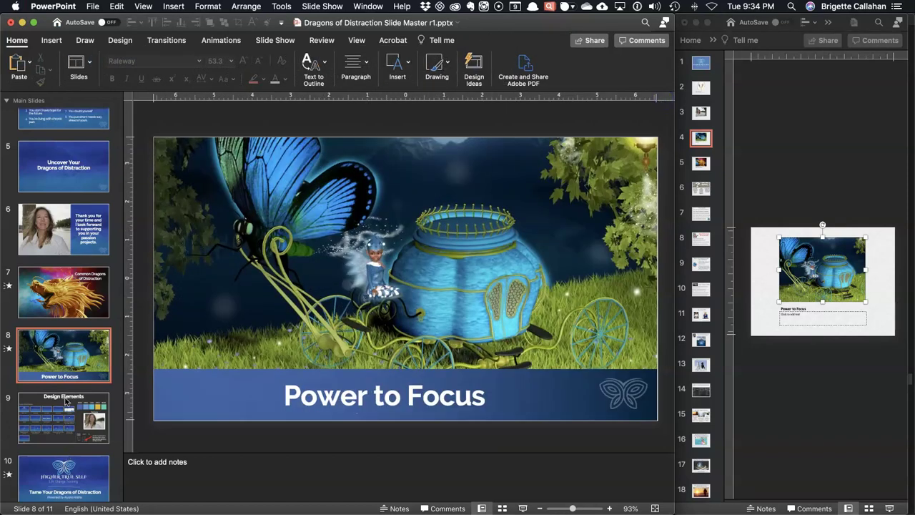
# Insert a new slide after slide 8 using the Quote layout.
pyautogui.click(88, 65)
pyautogui.click(66, 98)
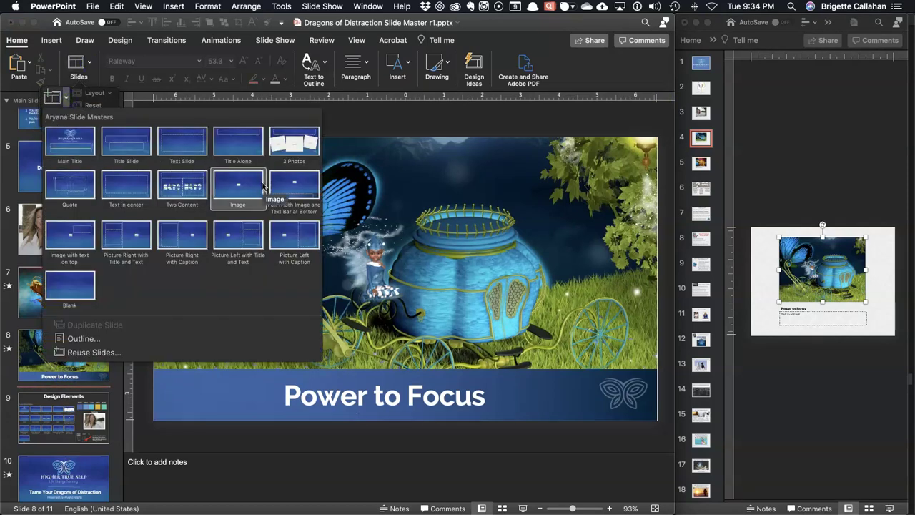
pyautogui.click(70, 184)
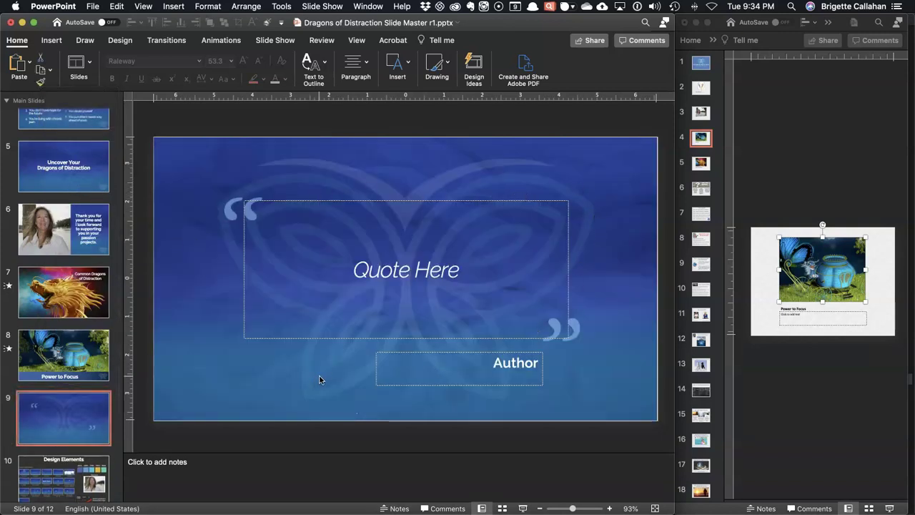
# Copy the quote starting "Your results are the product of either personal focus" from Text for slides.txt in TextEdit into slide 9's quote placeholder.
pyautogui.press('super+Tab')
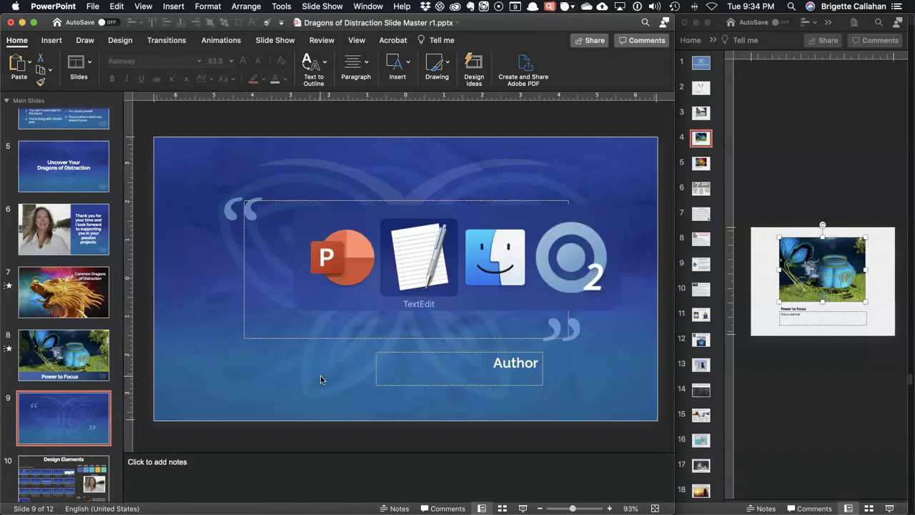
pyautogui.click(767, 365)
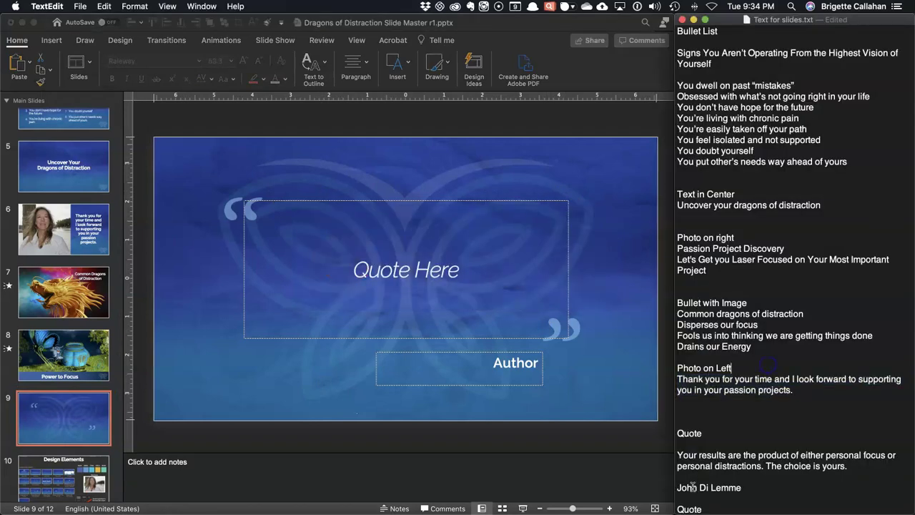
pyautogui.tripleClick(687, 457)
pyautogui.press('super+c')
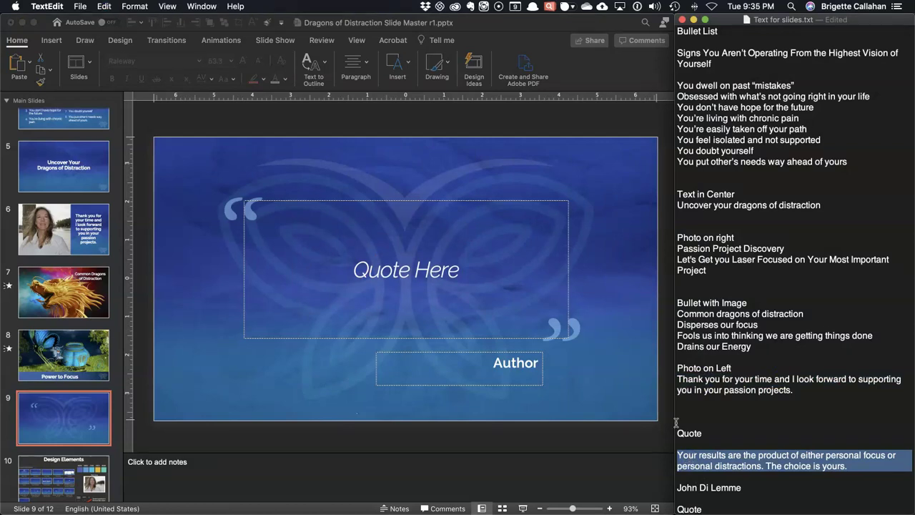
pyautogui.click(392, 260)
pyautogui.click(390, 261)
pyautogui.press('super+v')
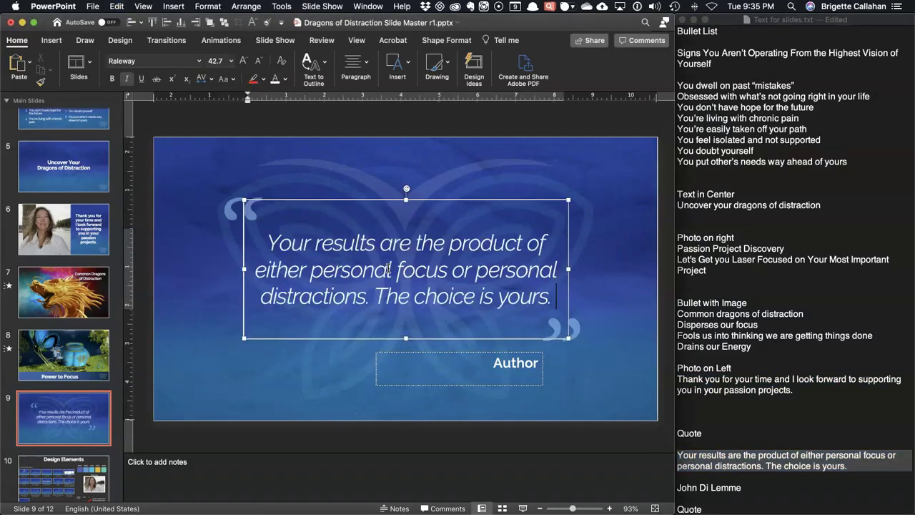
# Copy the quote author's name from the text file into the Author placeholder on slide 9.
pyautogui.click(728, 487)
pyautogui.tripleClick(728, 487)
pyautogui.press('super+c')
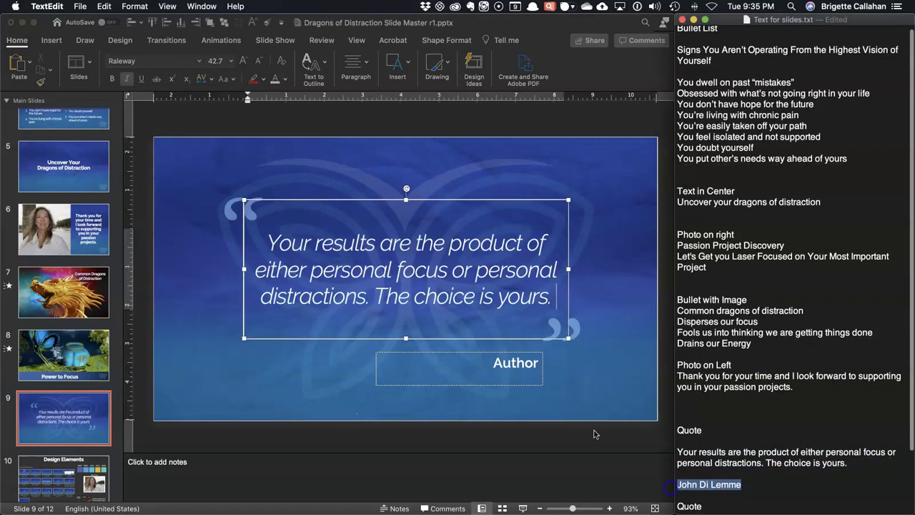
pyautogui.click(518, 372)
pyautogui.click(516, 369)
pyautogui.press('super+v')
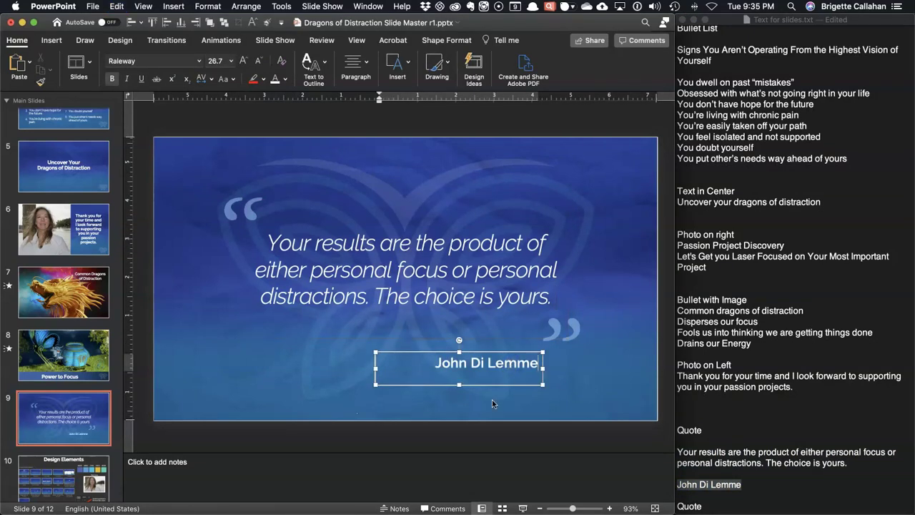
pyautogui.click(478, 437)
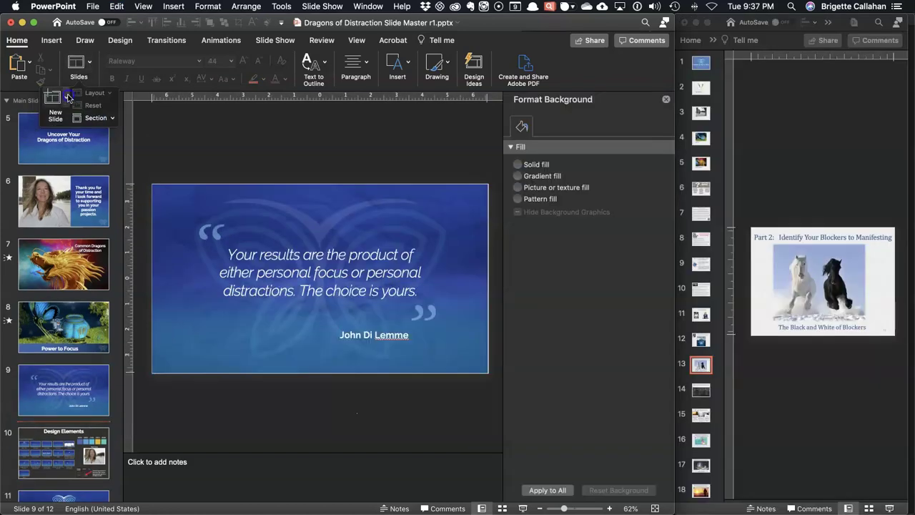
# Insert an "Image with text on top" slide after slide 9 and fill its image placeholder with macro-photography-of-white-and-black-butterfly-615306.jpg from Finder.
pyautogui.click(68, 98)
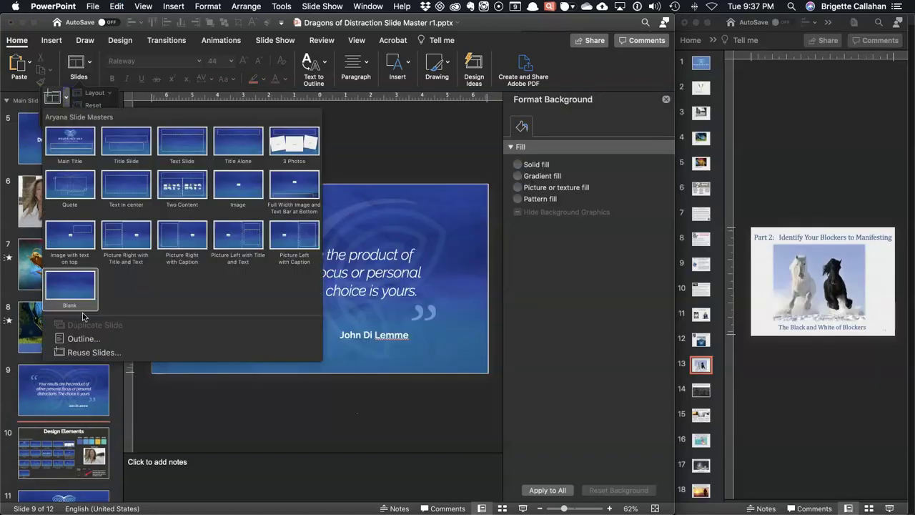
pyautogui.click(71, 240)
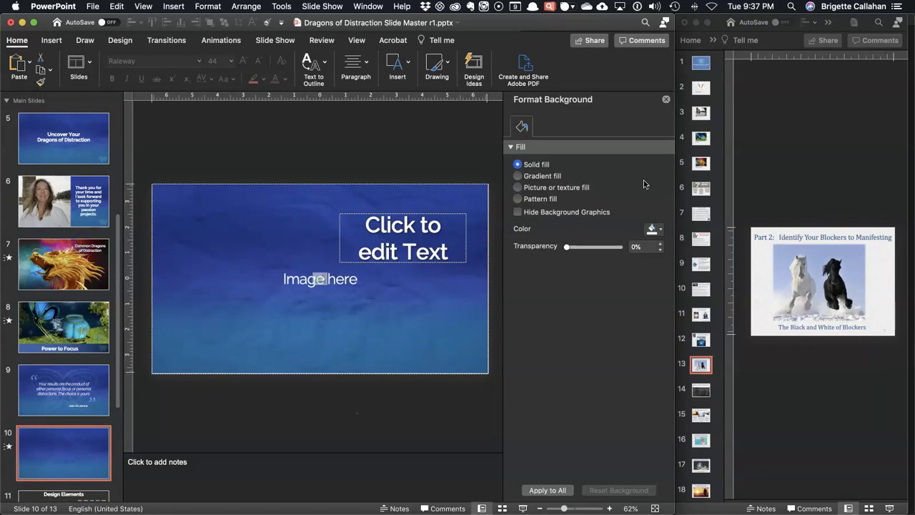
pyautogui.press('super+Tab')
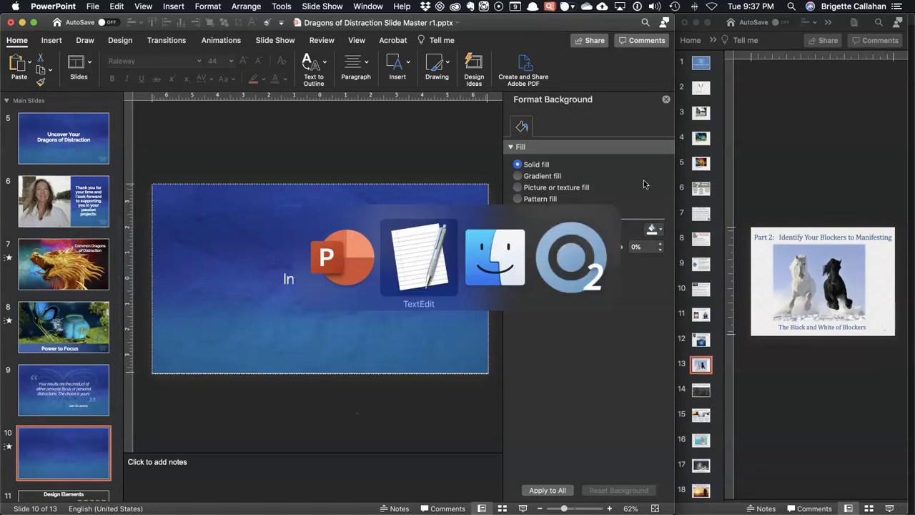
pyautogui.press('super+Tab')
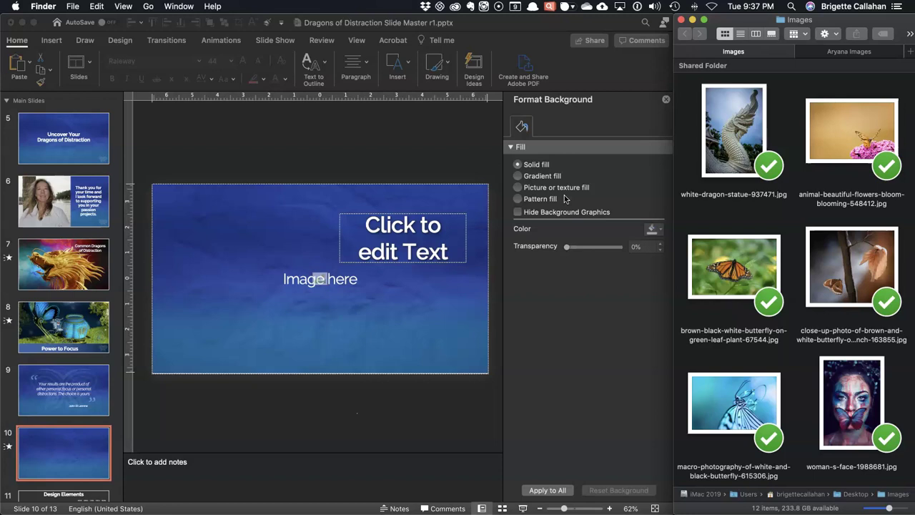
pyautogui.click(731, 259)
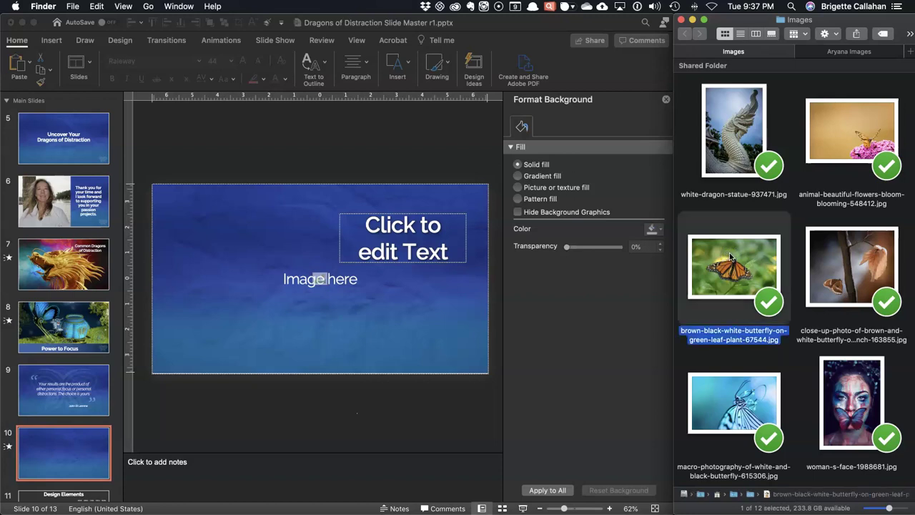
pyautogui.moveTo(724, 392); pyautogui.dragTo(269, 262)
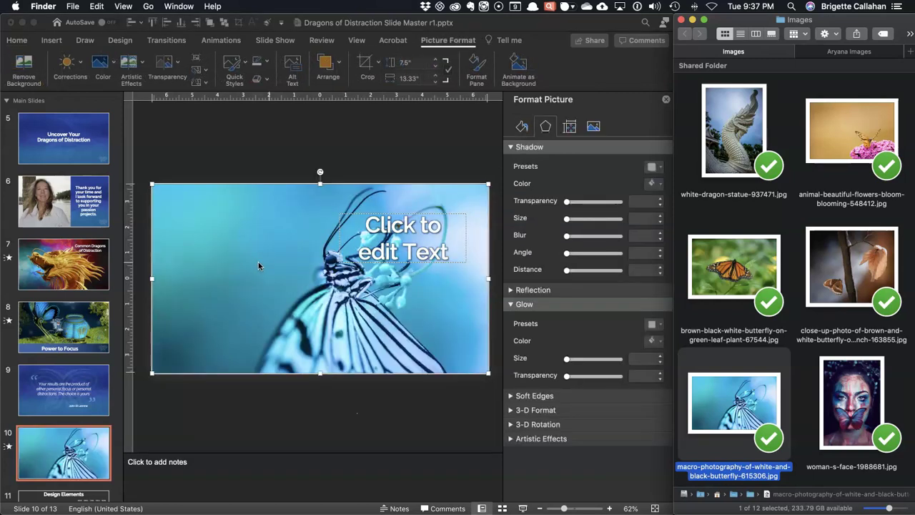
# Shift the butterfly picture down inside its crop frame on slide 10 so the whole antennae fit in view.
pyautogui.click(258, 262)
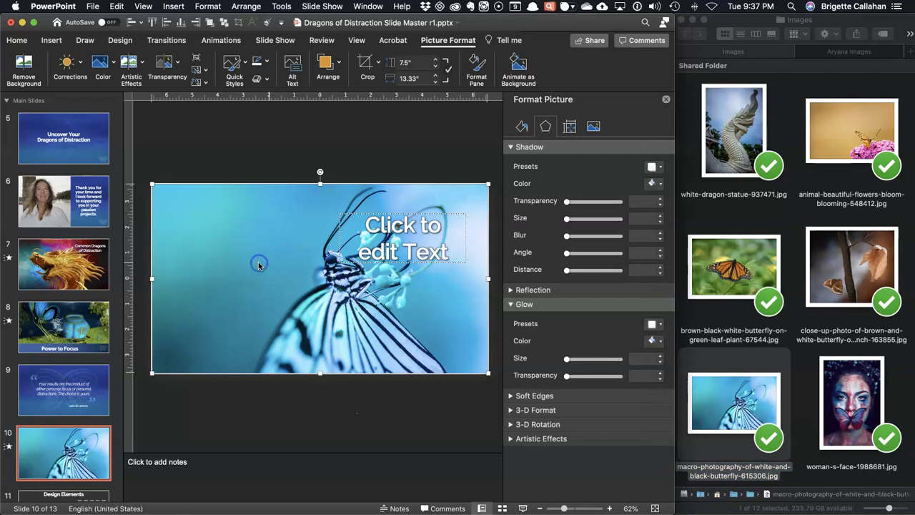
pyautogui.click(365, 63)
pyautogui.moveTo(288, 254); pyautogui.dragTo(288, 264)
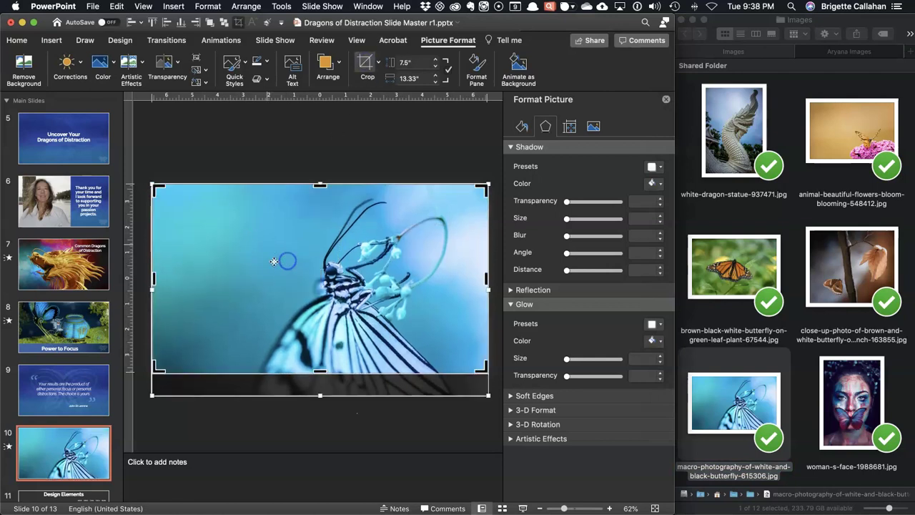
pyautogui.click(306, 135)
# Move the text placeholder on slide 10 to the empty area left of the butterfly.
pyautogui.click(375, 216)
pyautogui.moveTo(375, 216); pyautogui.dragTo(209, 212)
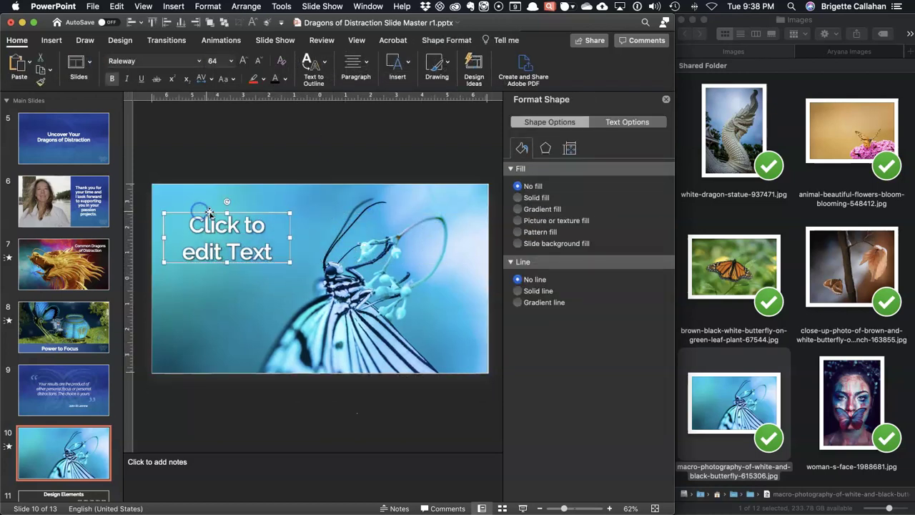
pyautogui.click(242, 154)
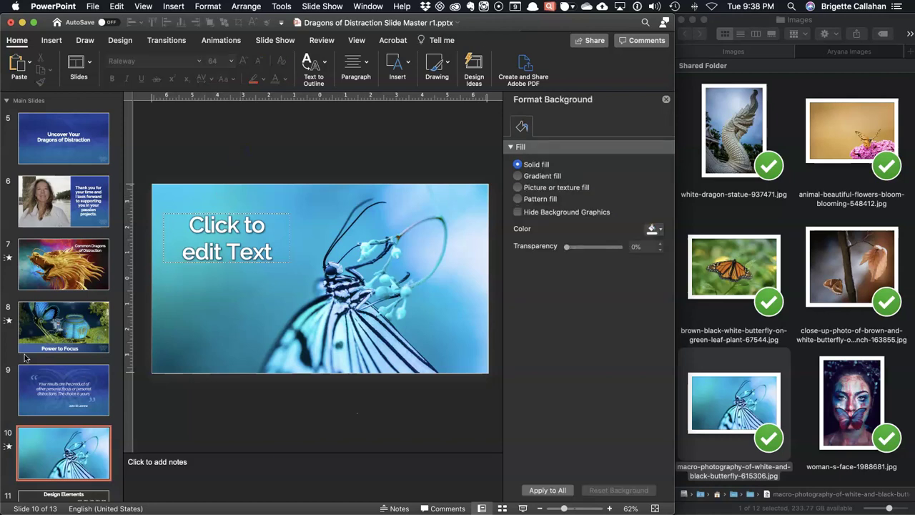
# Insert a new slide after slide 10 using the 3 Photos layout.
pyautogui.click(74, 488)
pyautogui.scroll(-5, 87, 441)
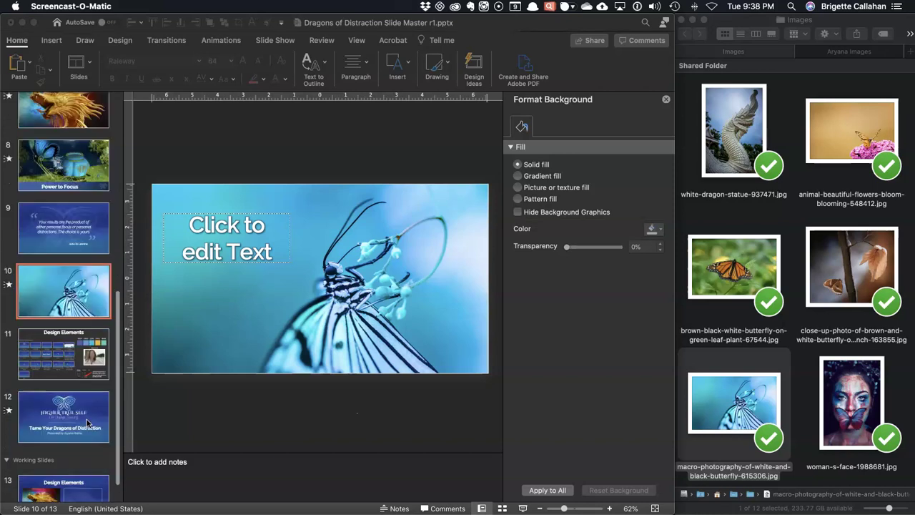
pyautogui.click(88, 294)
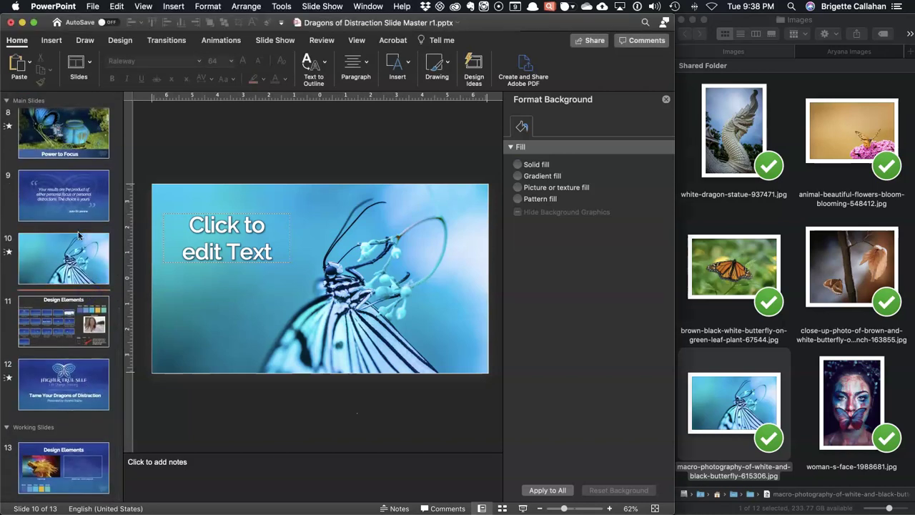
pyautogui.click(88, 64)
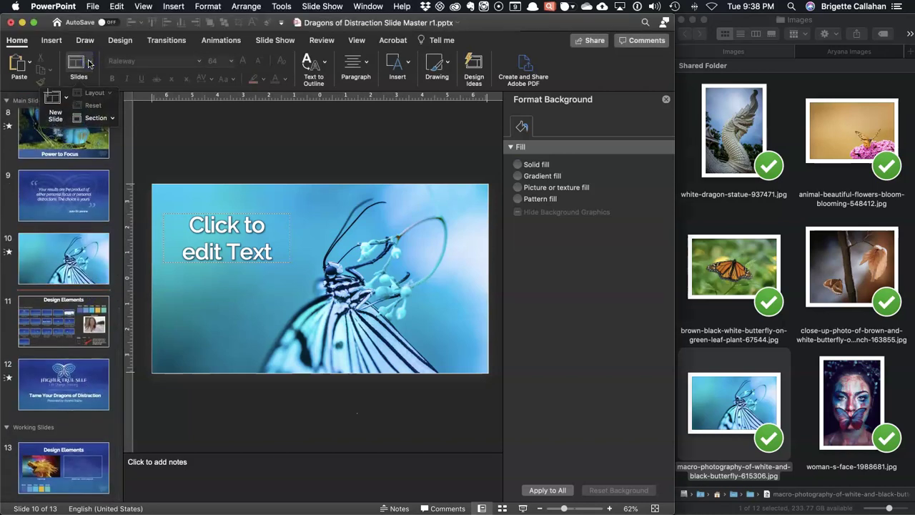
pyautogui.click(66, 97)
pyautogui.click(282, 146)
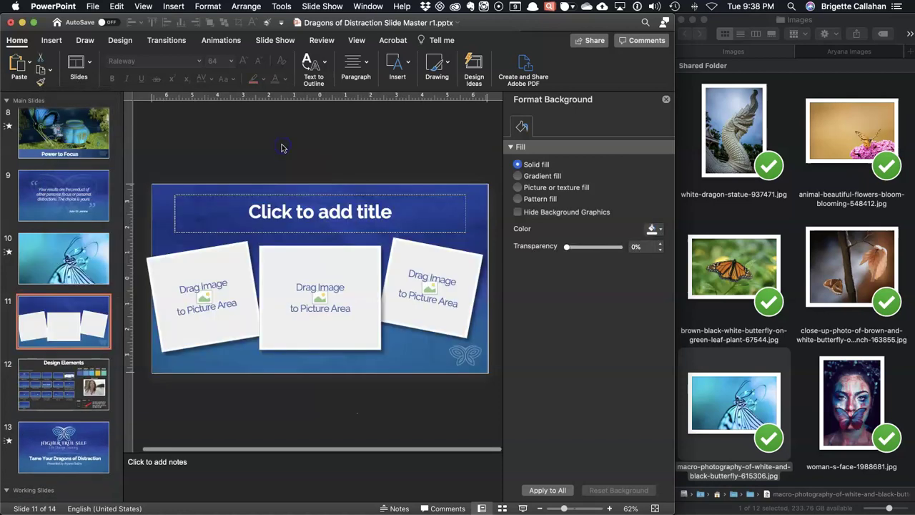
# Enter "In the Past" as the title of slide 11.
pyautogui.click(283, 213)
pyautogui.write('In the Past')
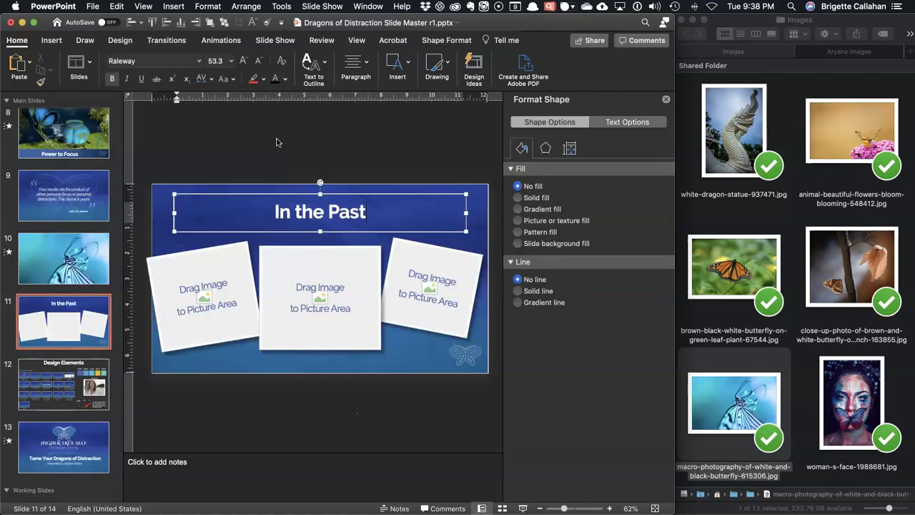
pyautogui.click(277, 143)
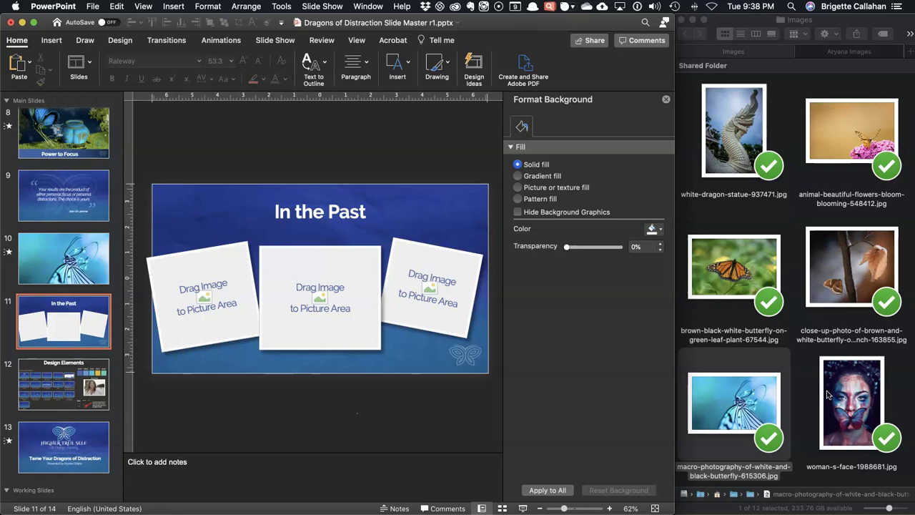
# Fill slide 11's left, right and middle picture placeholders with woman-s-face-1988681.jpg, the brown-and-white butterfly close-up (163855.jpg) and butterflies-1913226.jpg from the Images folder.
pyautogui.moveTo(855, 396); pyautogui.dragTo(203, 295)
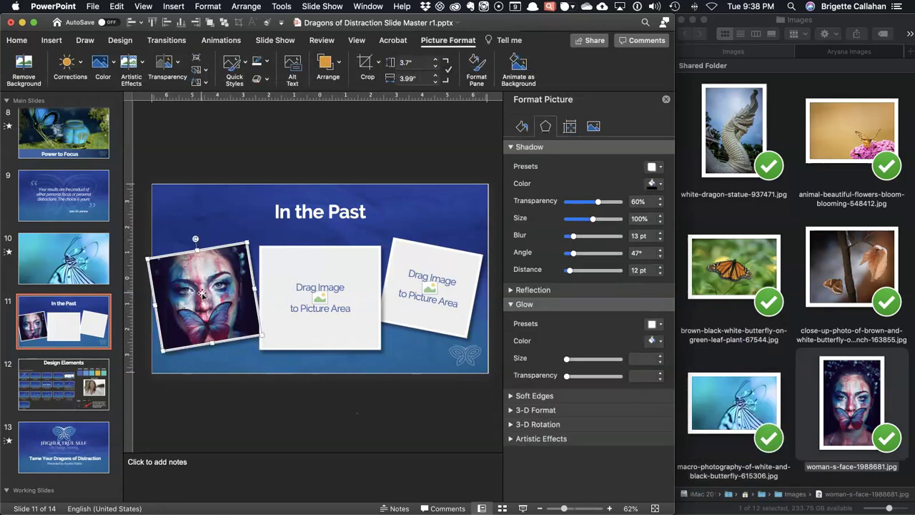
pyautogui.scroll(-2, 808, 313)
pyautogui.moveTo(835, 252); pyautogui.dragTo(403, 290)
pyautogui.click(843, 264)
pyautogui.moveTo(850, 263); pyautogui.dragTo(830, 245)
pyautogui.click(851, 404)
pyautogui.moveTo(851, 404); pyautogui.dragTo(292, 302)
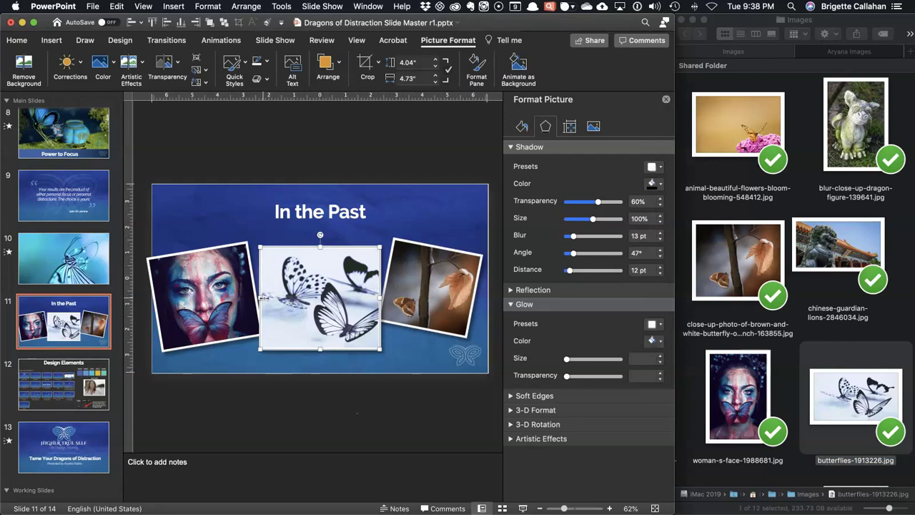
# Shift the woman's face picture up inside its crop frame on slide 11 and shrink it to about the frame's height.
pyautogui.click(194, 287)
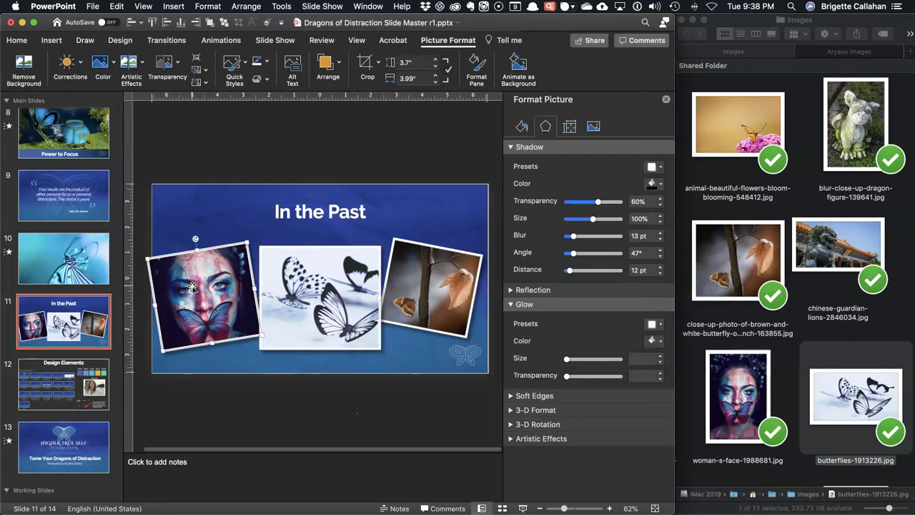
pyautogui.click(365, 63)
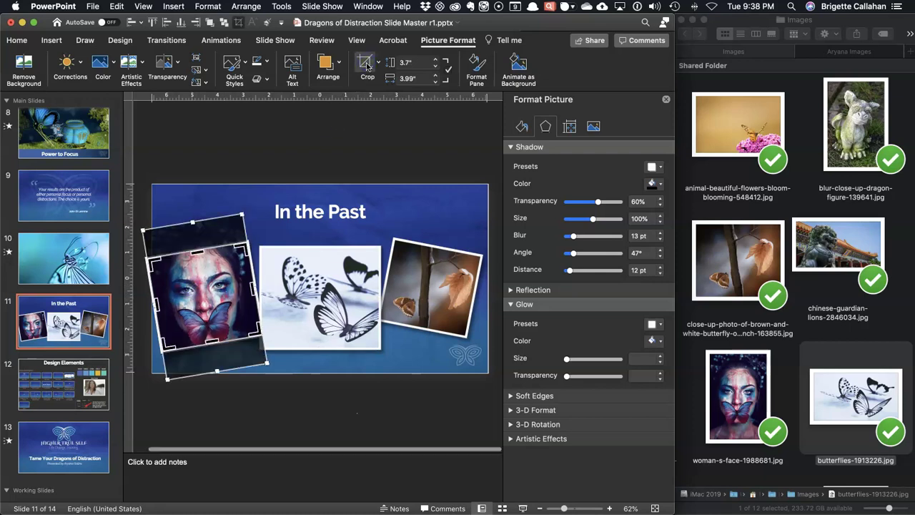
pyautogui.moveTo(209, 303); pyautogui.dragTo(208, 295)
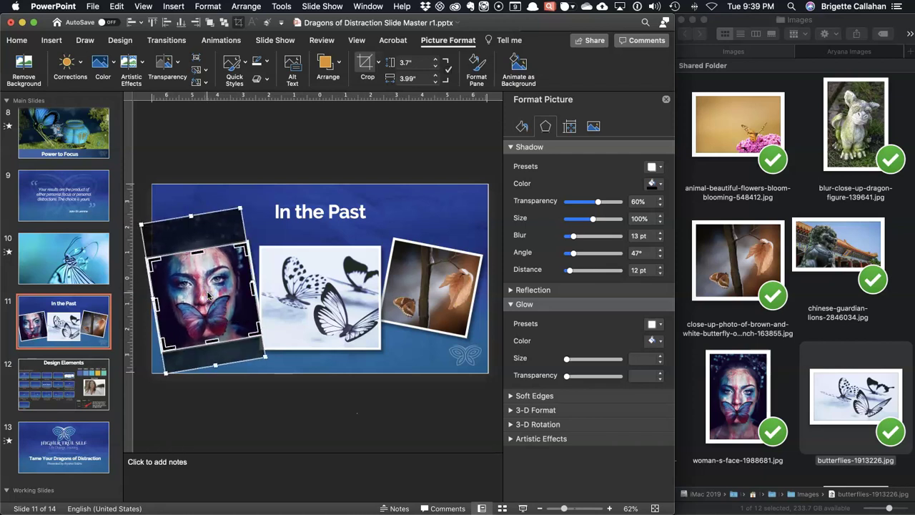
pyautogui.moveTo(142, 226); pyautogui.dragTo(156, 238)
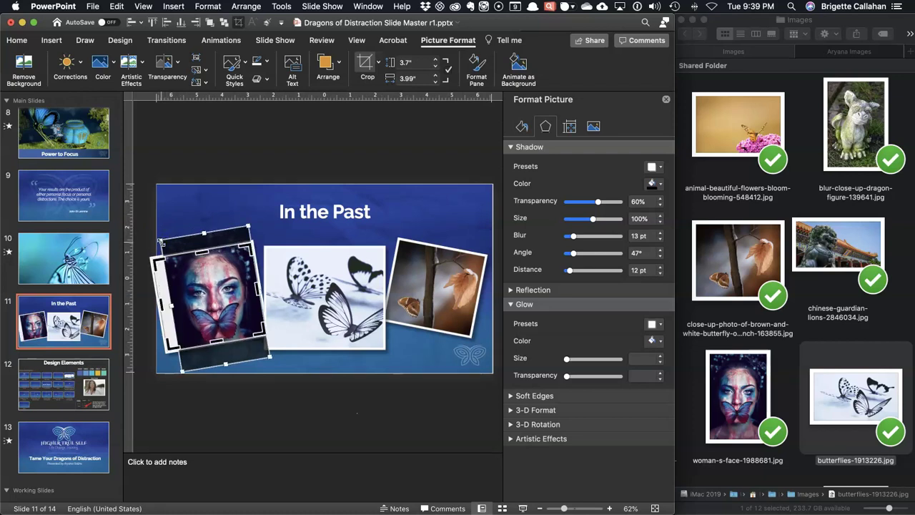
pyautogui.moveTo(160, 240); pyautogui.dragTo(172, 259)
pyautogui.moveTo(270, 361); pyautogui.dragTo(253, 339)
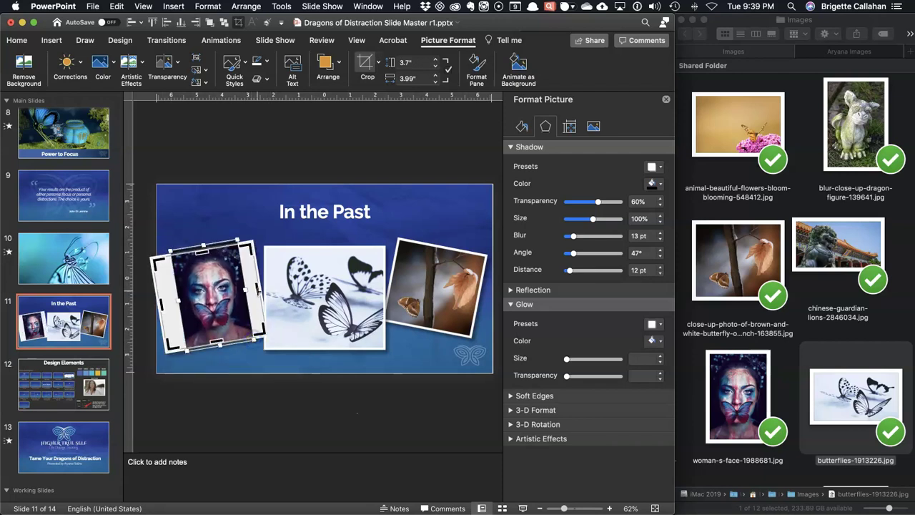
# Narrow the face picture's crop frame from both sides to about 2.51" wide, removing the empty margins.
pyautogui.moveTo(256, 287); pyautogui.dragTo(250, 288)
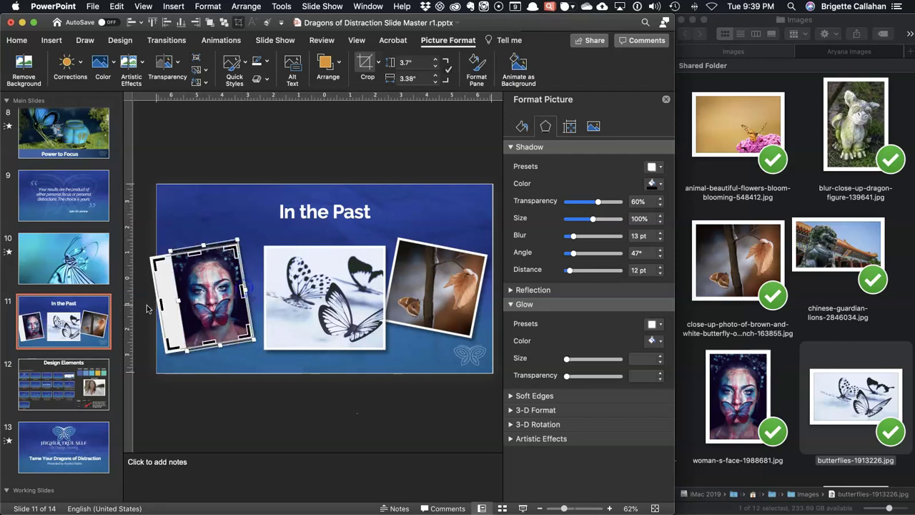
pyautogui.moveTo(160, 304); pyautogui.dragTo(185, 303)
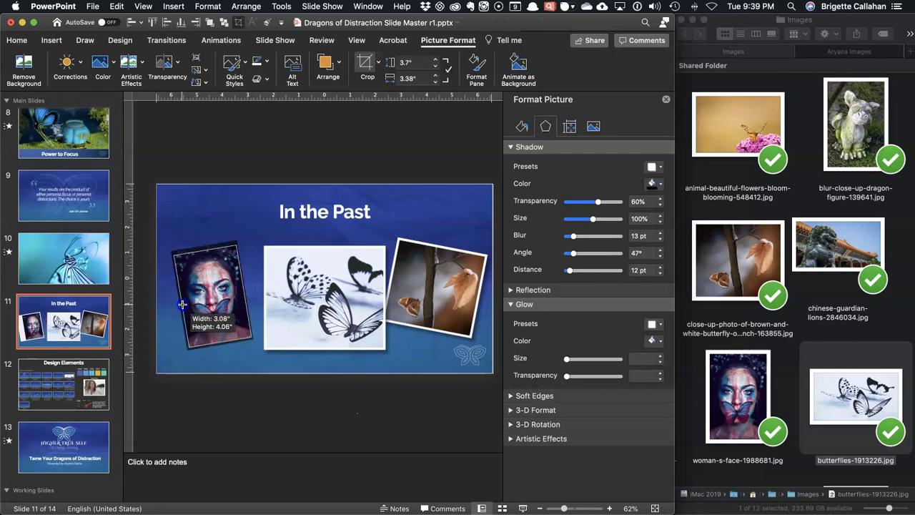
pyautogui.click(211, 152)
# Enlarge the cropped face picture to about 4.74" high by 3.21" wide and place it just left of the middle butterflies picture.
pyautogui.click(213, 274)
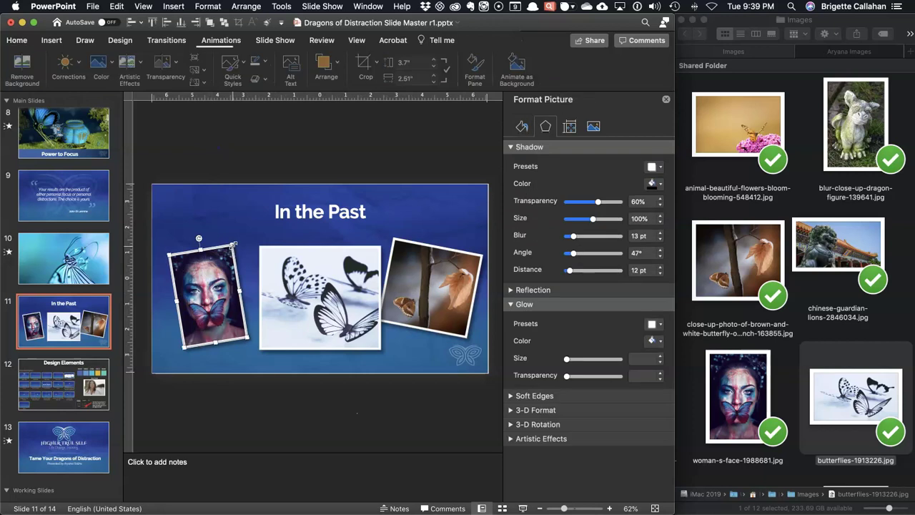
pyautogui.moveTo(235, 243); pyautogui.dragTo(245, 229)
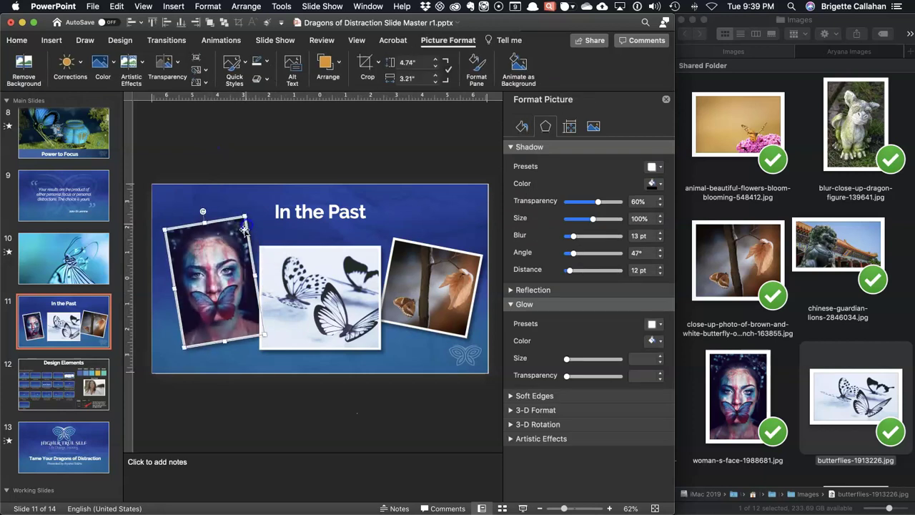
pyautogui.moveTo(215, 271); pyautogui.dragTo(213, 275)
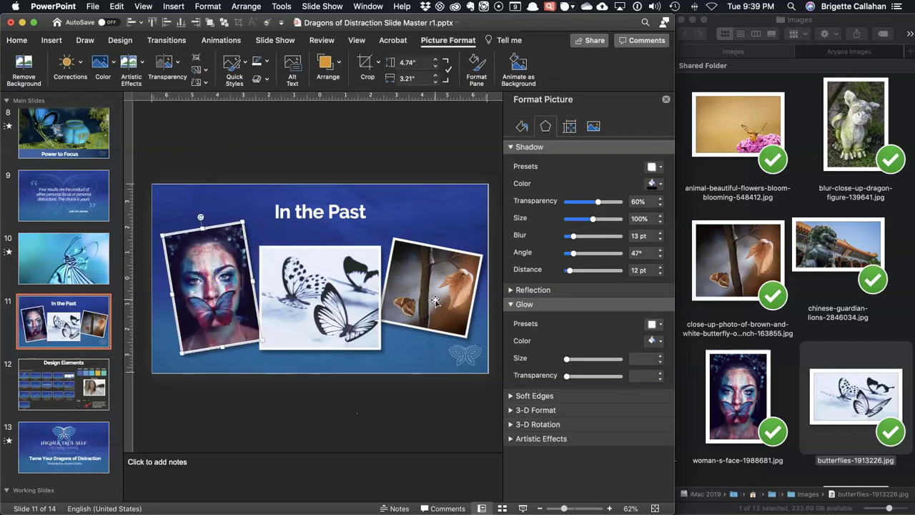
# Show the whole deck in Slide Sorter view and close the Format Background pane to make room for the thumbnails.
pyautogui.click(502, 509)
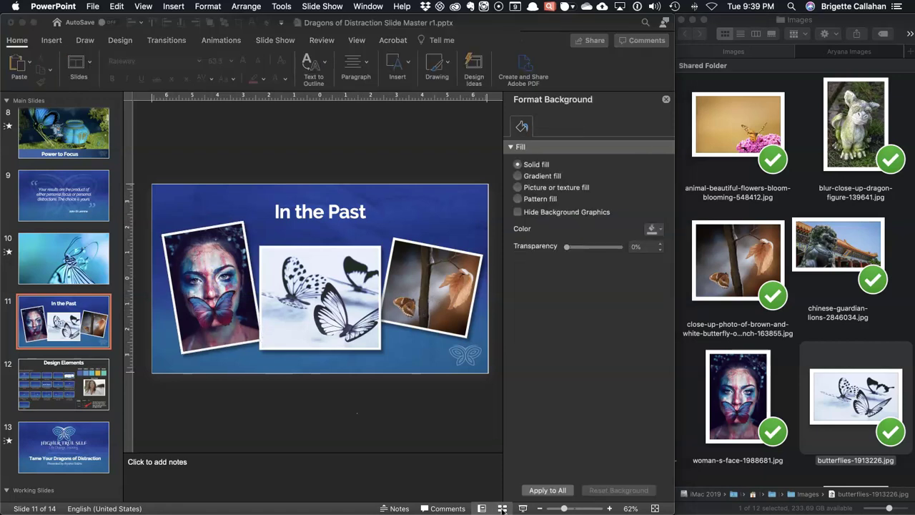
pyautogui.click(502, 509)
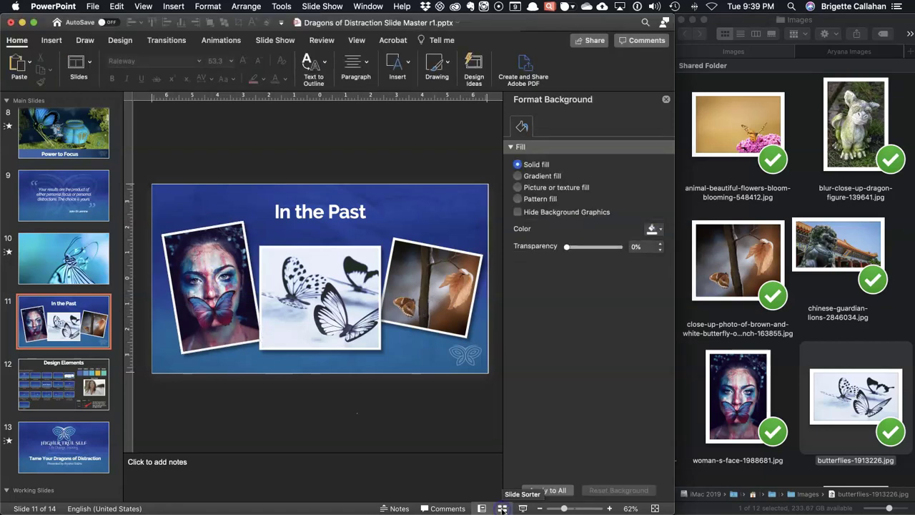
pyautogui.click(502, 509)
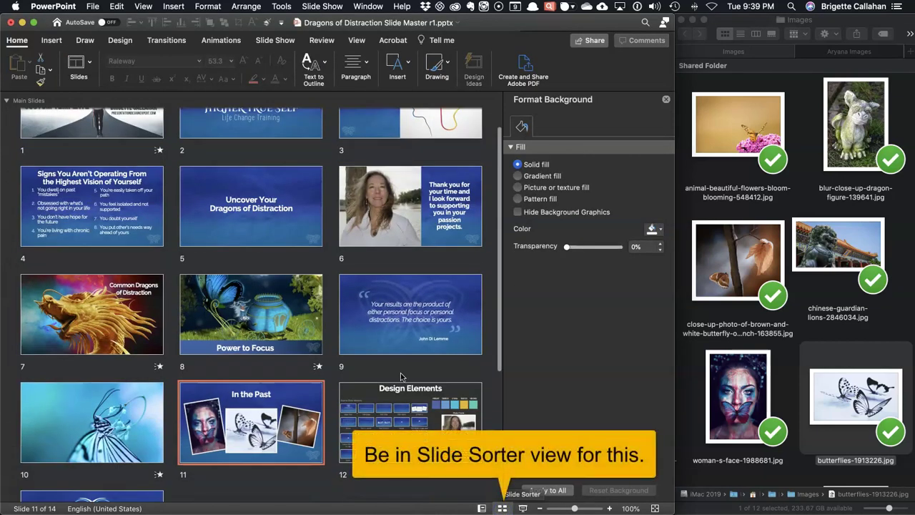
pyautogui.click(666, 100)
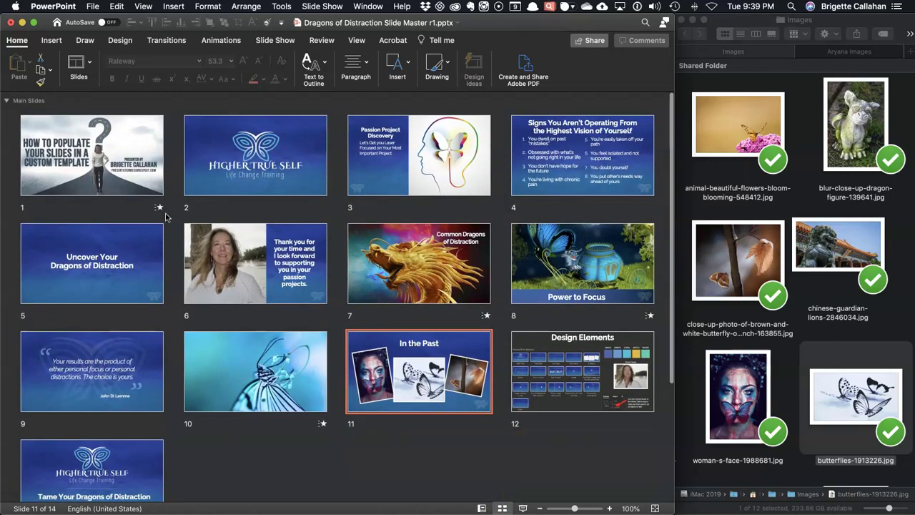
# Apply the Fade transition to slides 2 through 11.
pyautogui.click(251, 168)
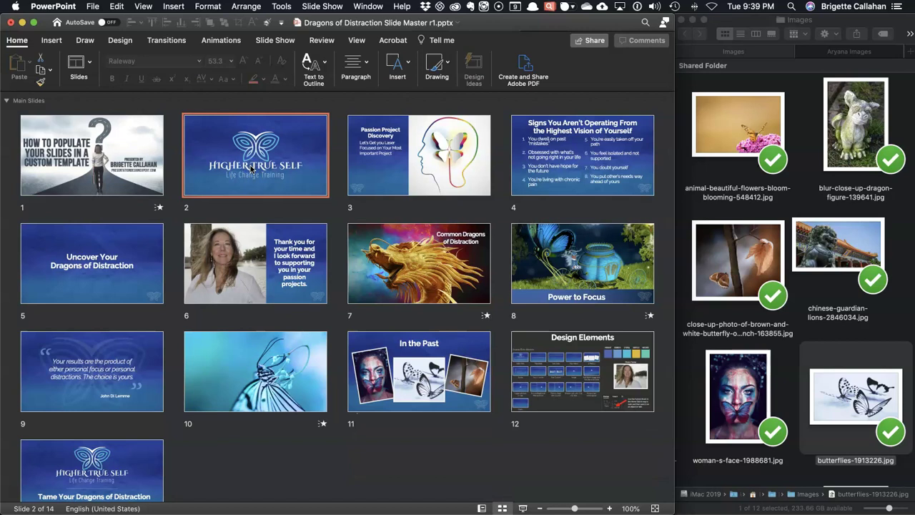
pyautogui.keyDown('shift'); pyautogui.click(422, 375); pyautogui.keyUp('shift')
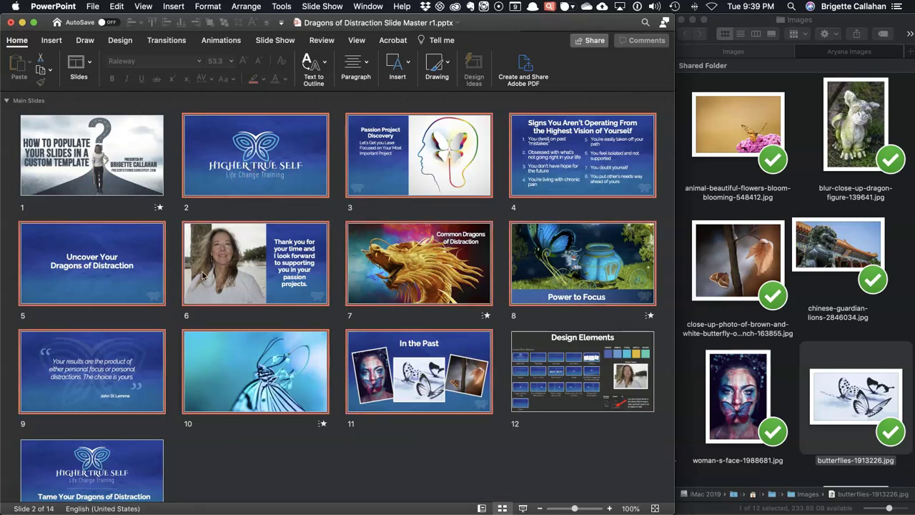
pyautogui.click(167, 40)
pyautogui.click(188, 70)
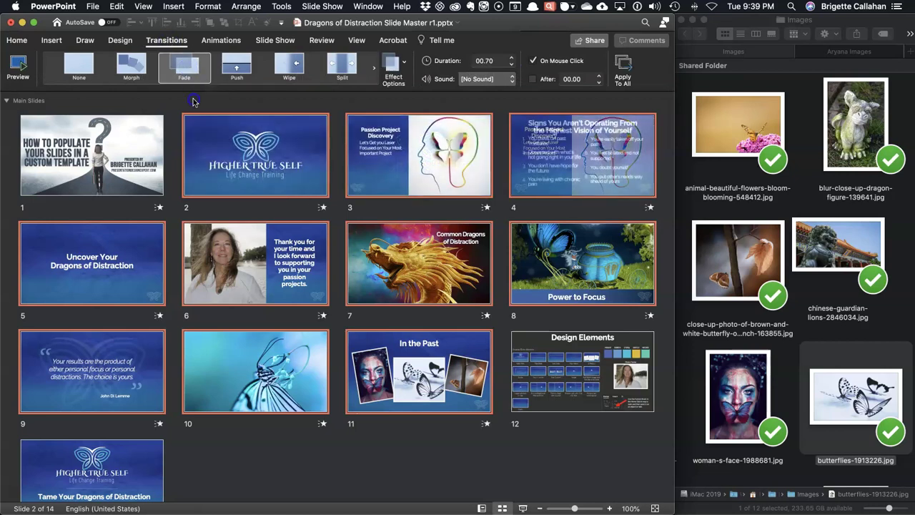
# Play the slide show from slide 2 and advance through the slides to check the transitions between them.
pyautogui.click(250, 170)
pyautogui.click(522, 506)
pyautogui.click(523, 508)
pyautogui.click(522, 508)
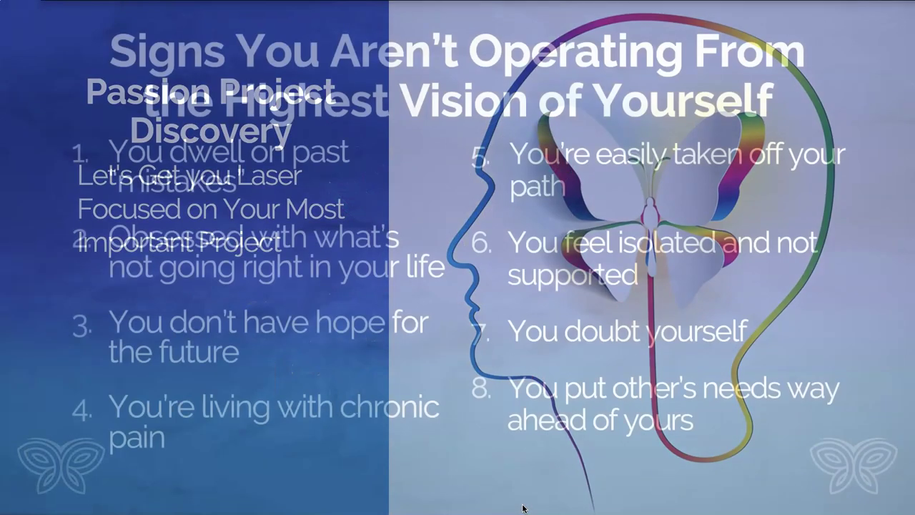
pyautogui.click(522, 507)
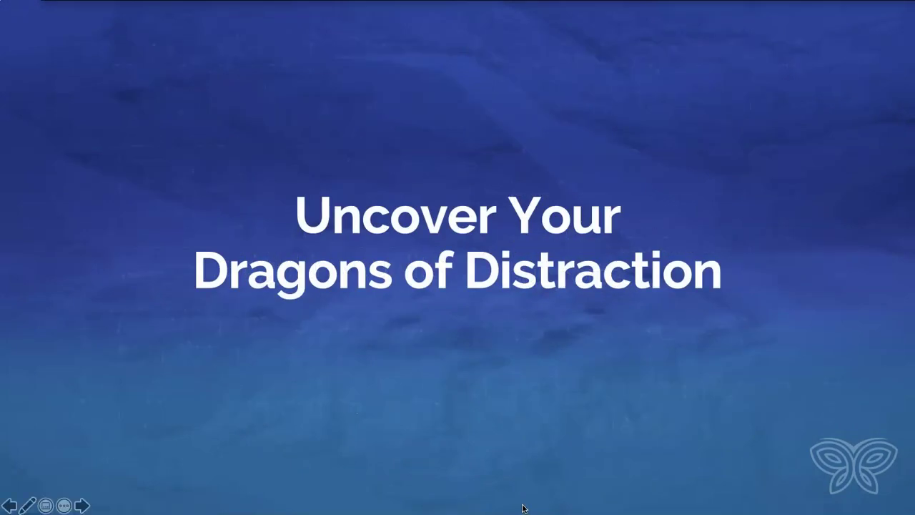
pyautogui.click(522, 508)
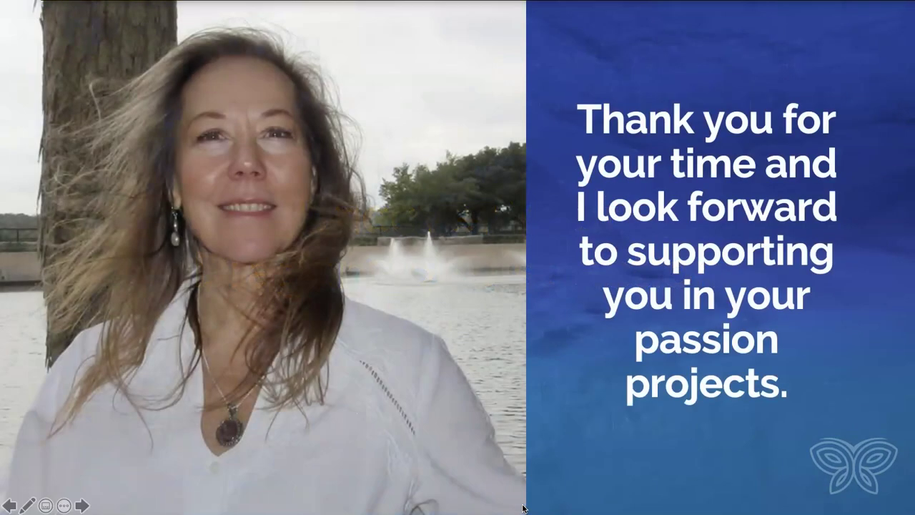
pyautogui.click(523, 507)
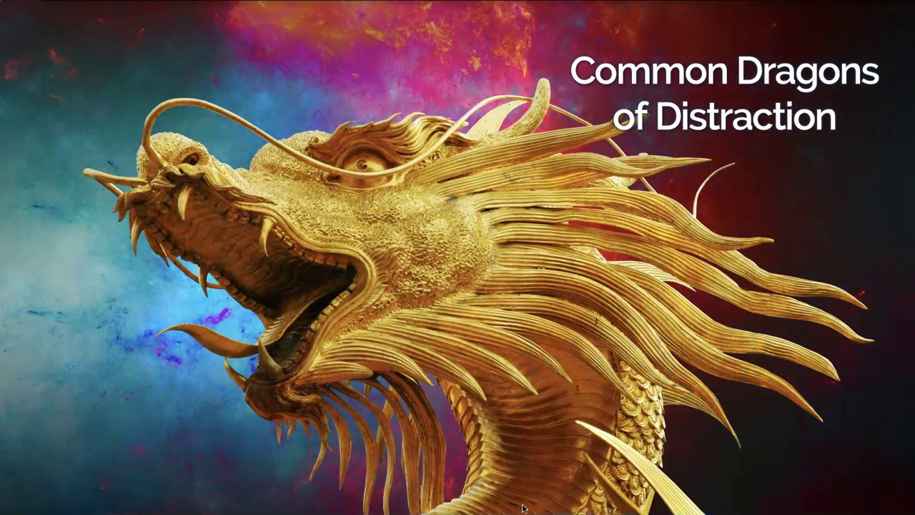
pyautogui.click(522, 507)
pyautogui.click(523, 508)
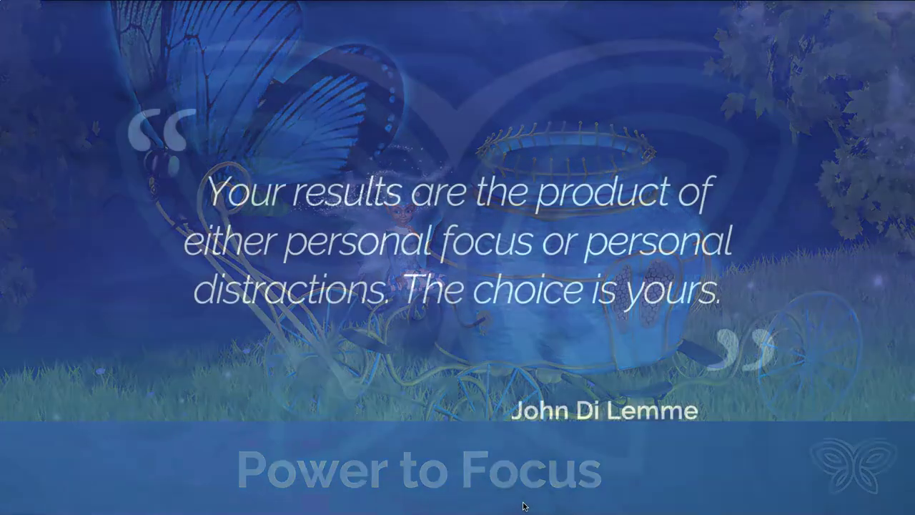